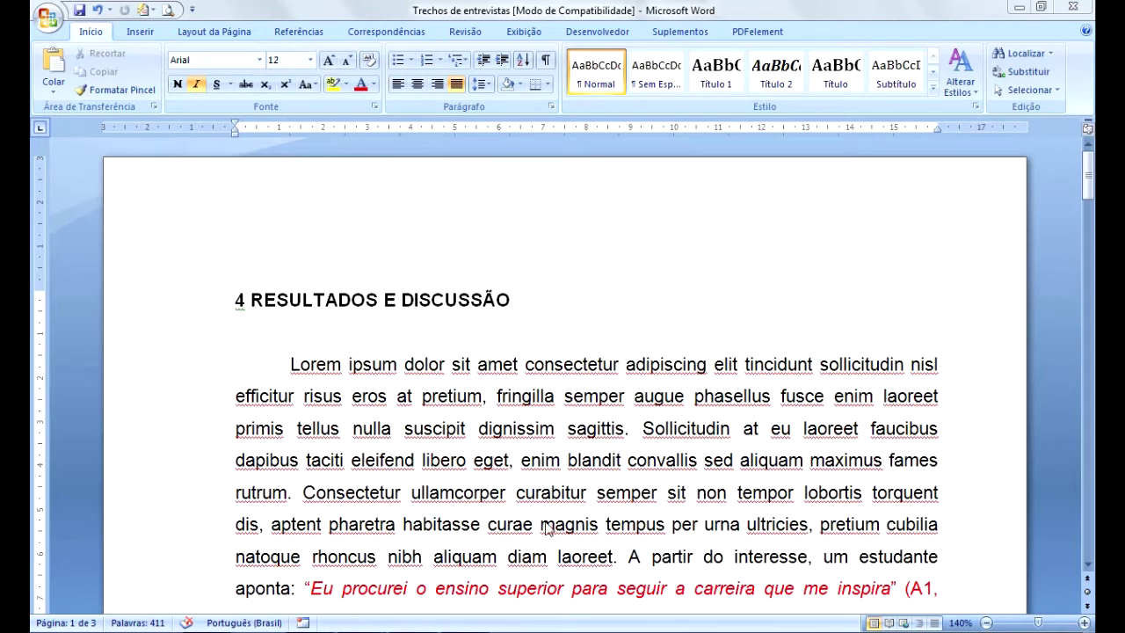
# Examine the red italic student quotation "Eu procurei o ensino superior para seguir a carreira que me inspira" in the first results paragraph.
pyautogui.click(497, 432)
pyautogui.click(440, 527)
pyautogui.click(439, 448)
pyautogui.moveTo(1091, 190); pyautogui.dragTo(1092, 197)
pyautogui.click(405, 479)
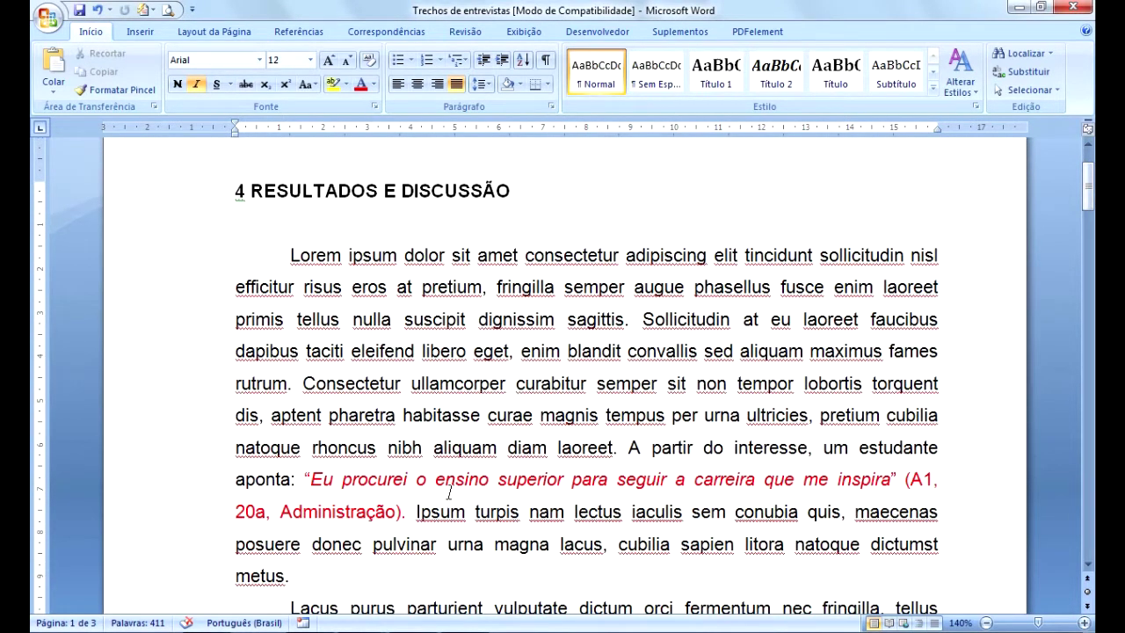
pyautogui.click(494, 483)
pyautogui.click(478, 482)
pyautogui.moveTo(311, 482); pyautogui.dragTo(890, 479)
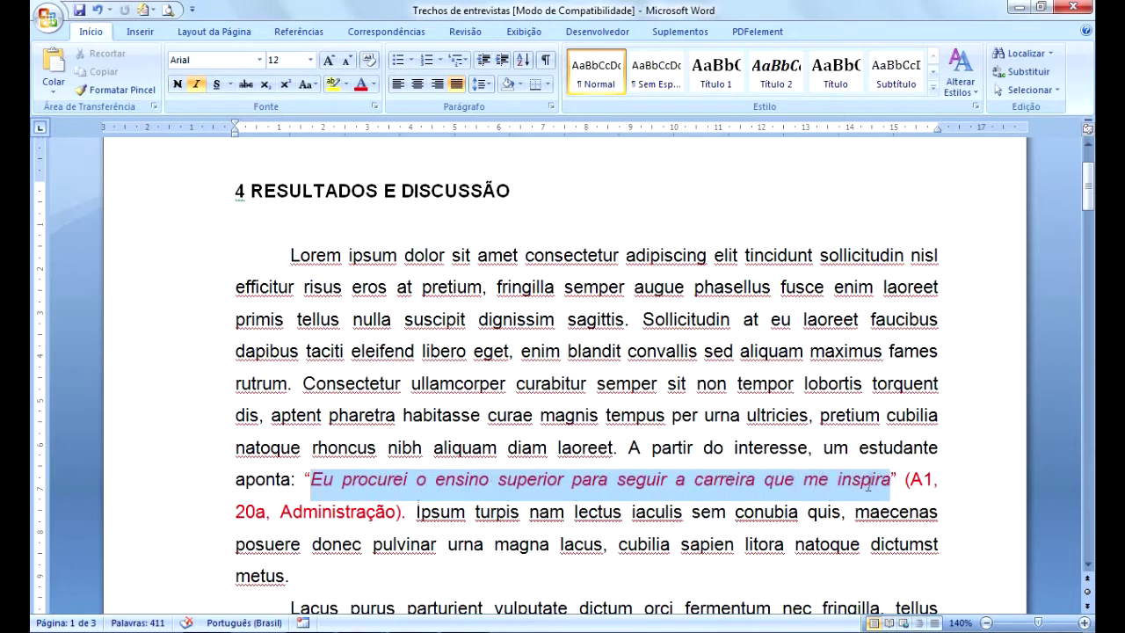
pyautogui.click(549, 487)
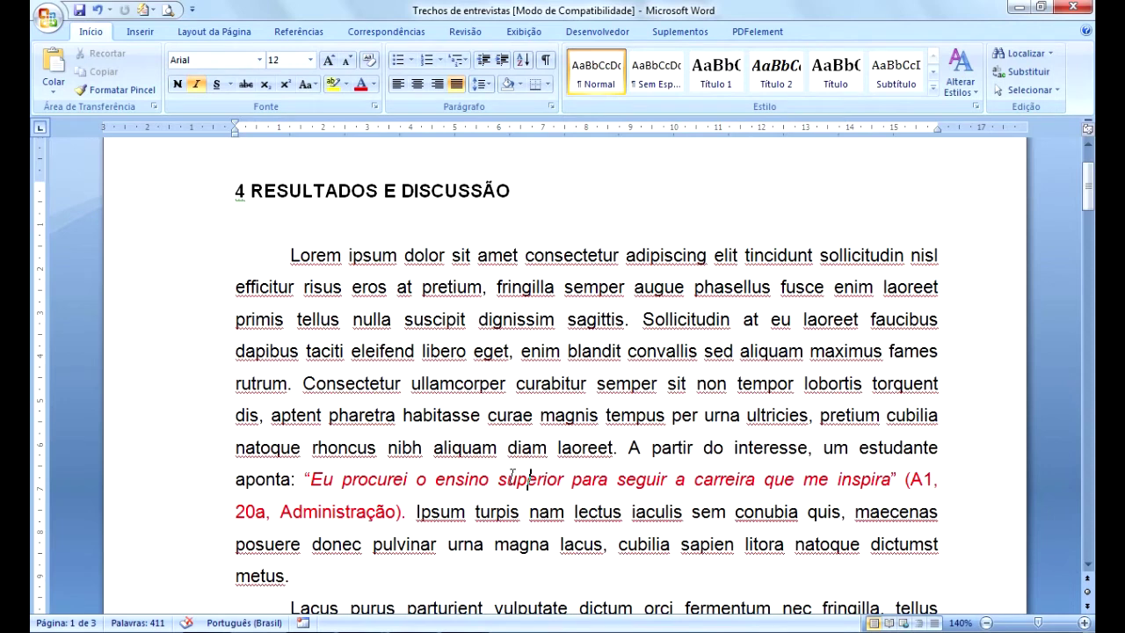
pyautogui.click(366, 482)
pyautogui.click(374, 513)
pyautogui.click(390, 481)
pyautogui.click(466, 481)
pyautogui.moveTo(302, 479); pyautogui.dragTo(392, 512)
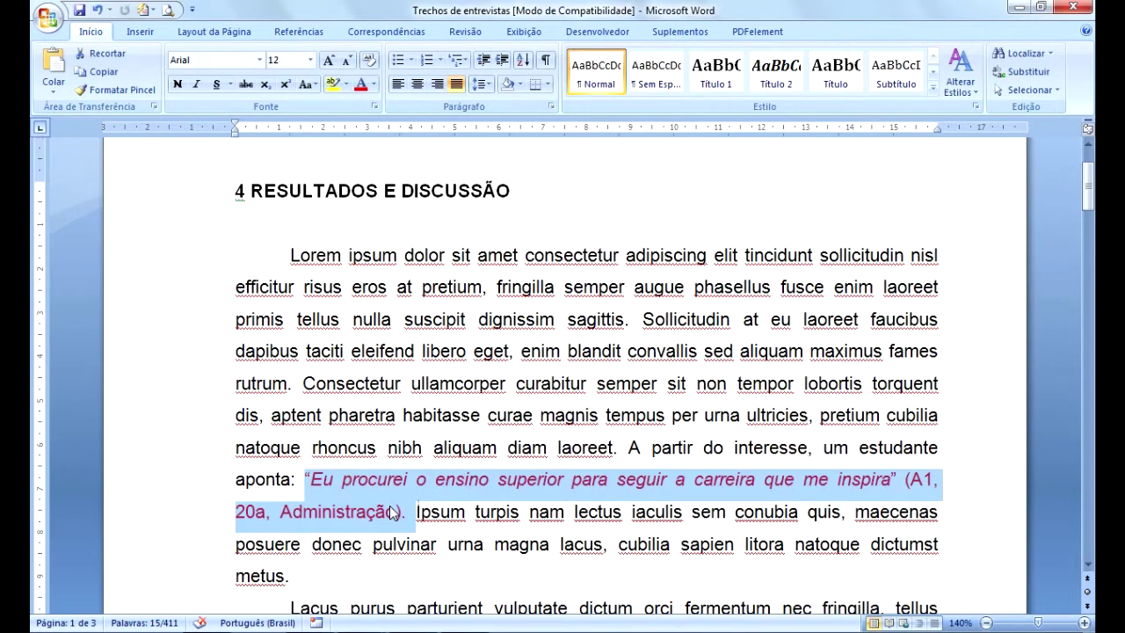
pyautogui.click(420, 483)
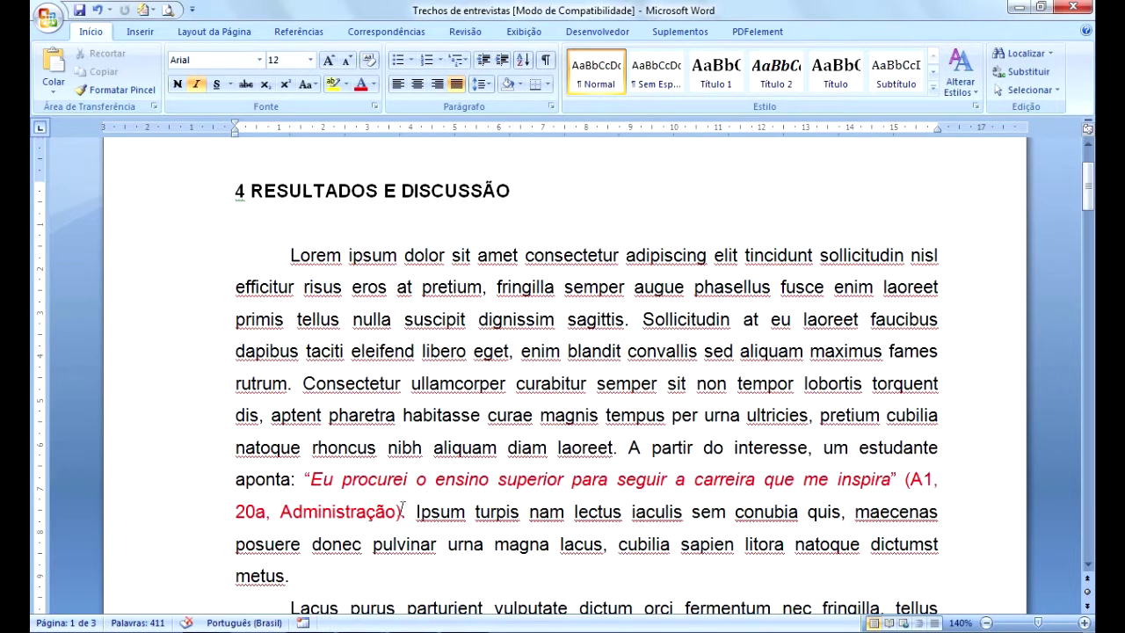
pyautogui.moveTo(311, 482); pyautogui.dragTo(890, 488)
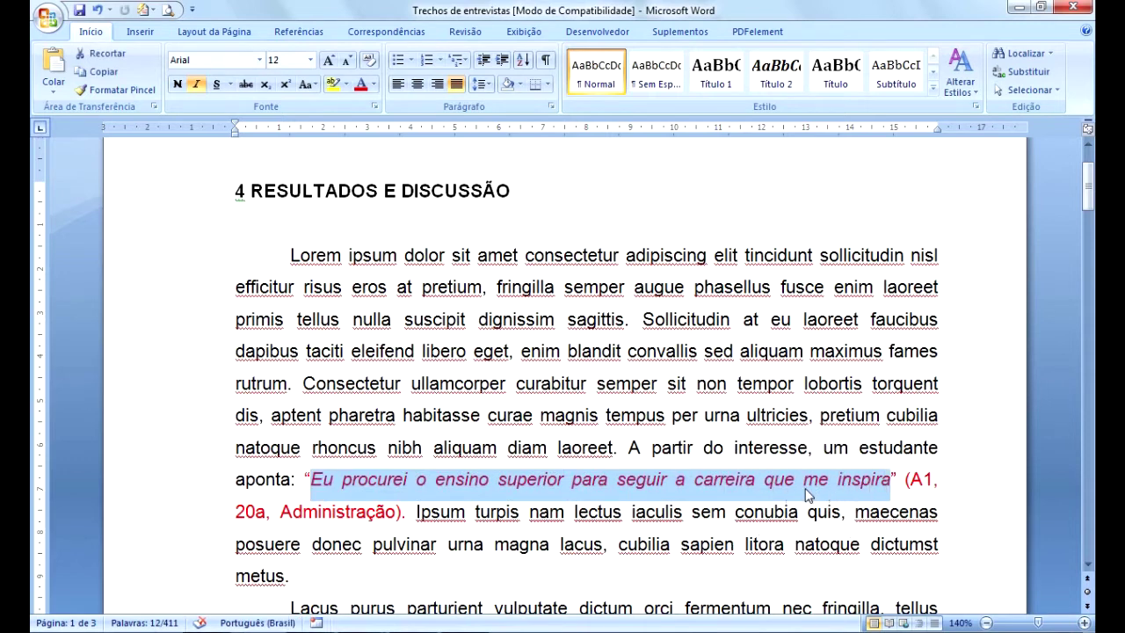
pyautogui.click(395, 488)
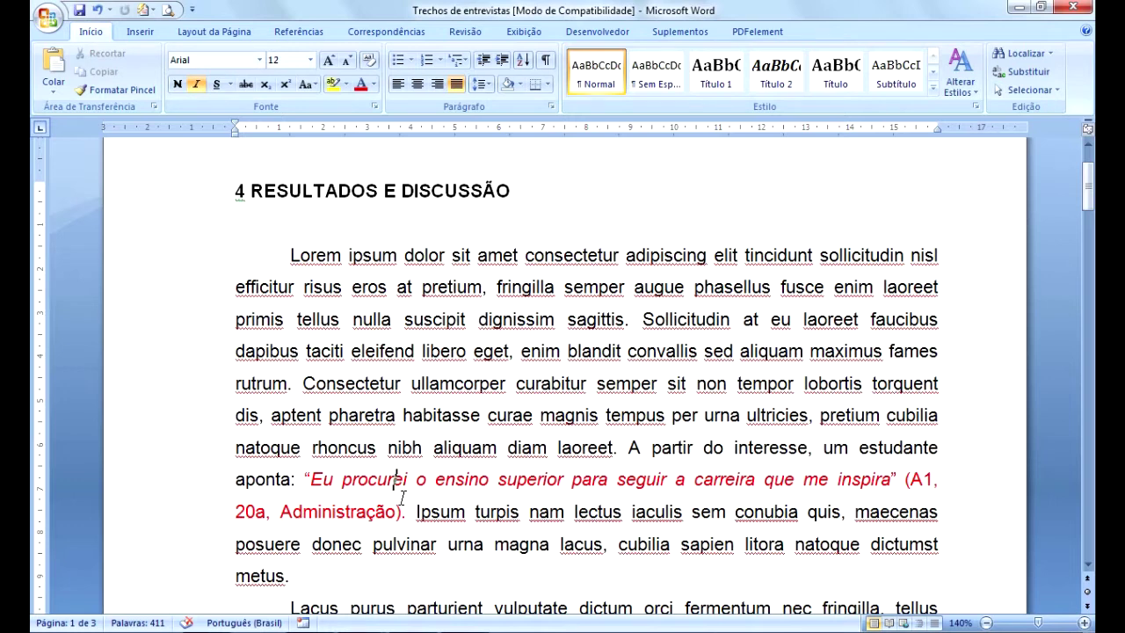
# Examine how the first quotation is introduced and identified by the participant code, age and course (A1, 20a, Administração).
pyautogui.click(311, 479)
pyautogui.click(864, 479)
pyautogui.click(656, 456)
pyautogui.click(650, 479)
pyautogui.click(749, 447)
pyautogui.click(265, 479)
pyautogui.click(339, 479)
pyautogui.click(852, 482)
pyautogui.click(900, 481)
pyautogui.click(926, 490)
pyautogui.doubleClick(318, 517)
pyautogui.tripleClick(318, 517)
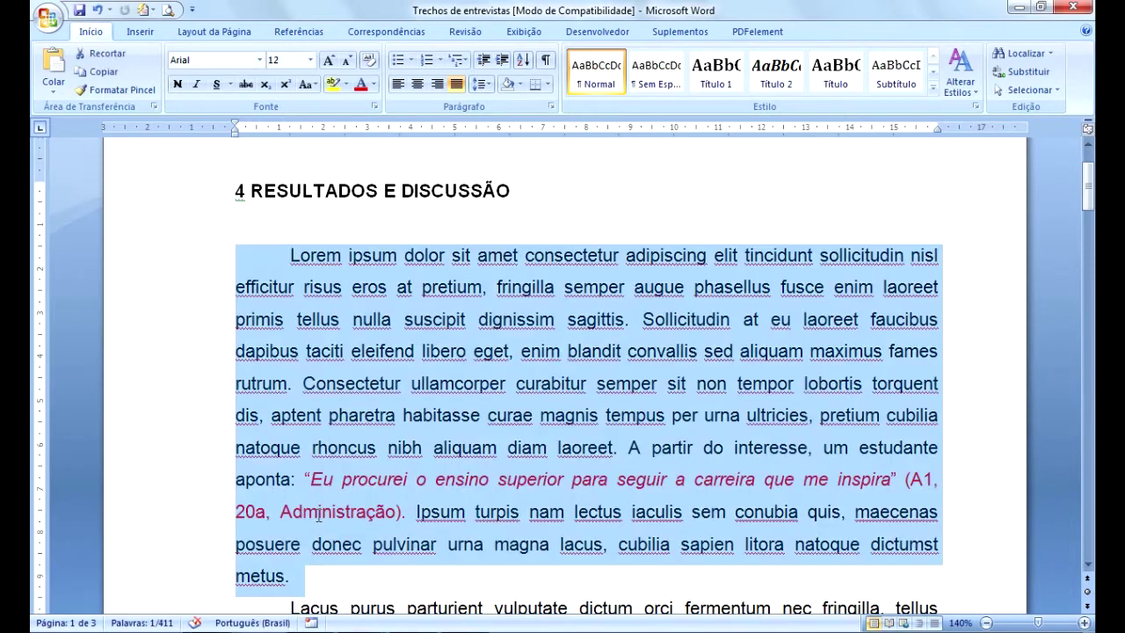
pyautogui.click(369, 519)
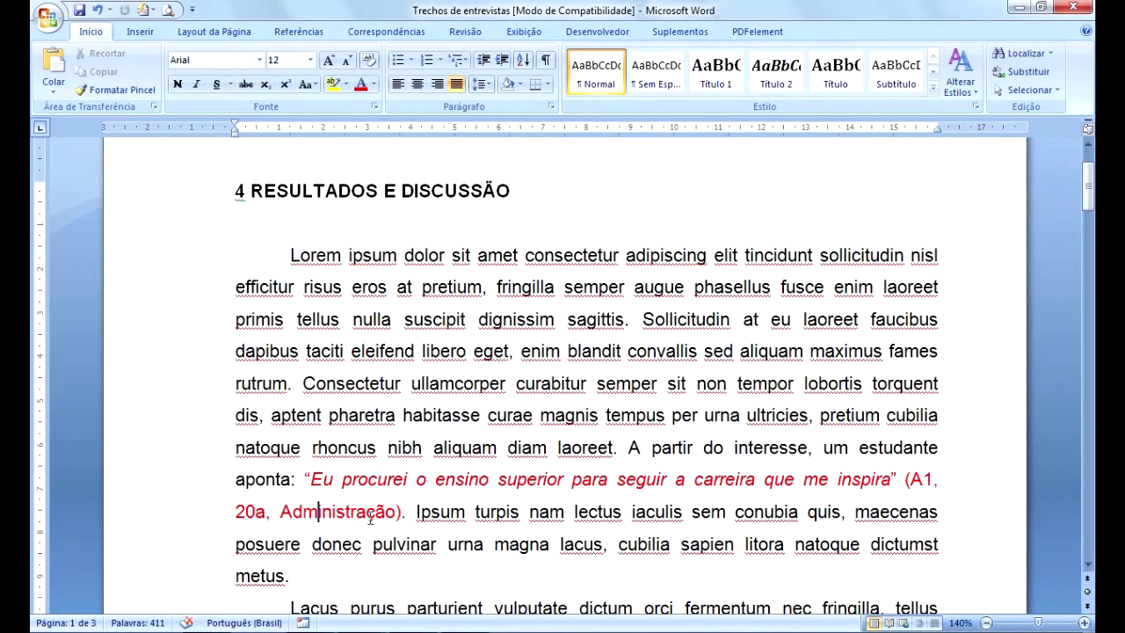
pyautogui.click(265, 511)
# Review the codes, ages and courses of students A1 to A6 in the "Entrevistei alunos" list on the last page.
pyautogui.moveTo(1087, 189); pyautogui.dragTo(1072, 454)
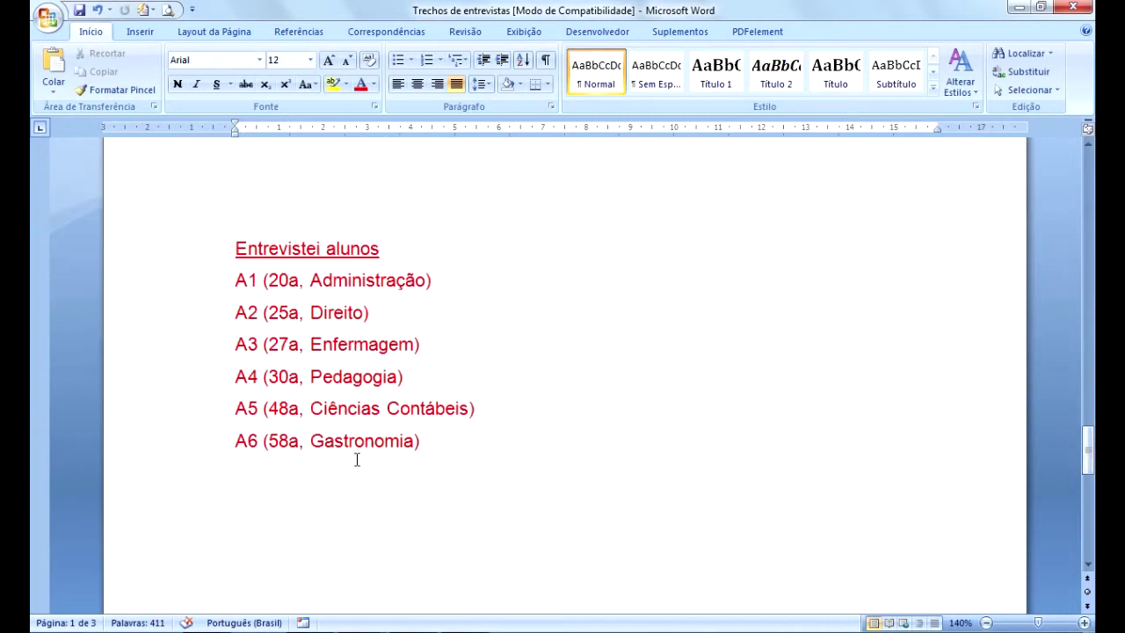
pyautogui.click(336, 387)
pyautogui.click(238, 282)
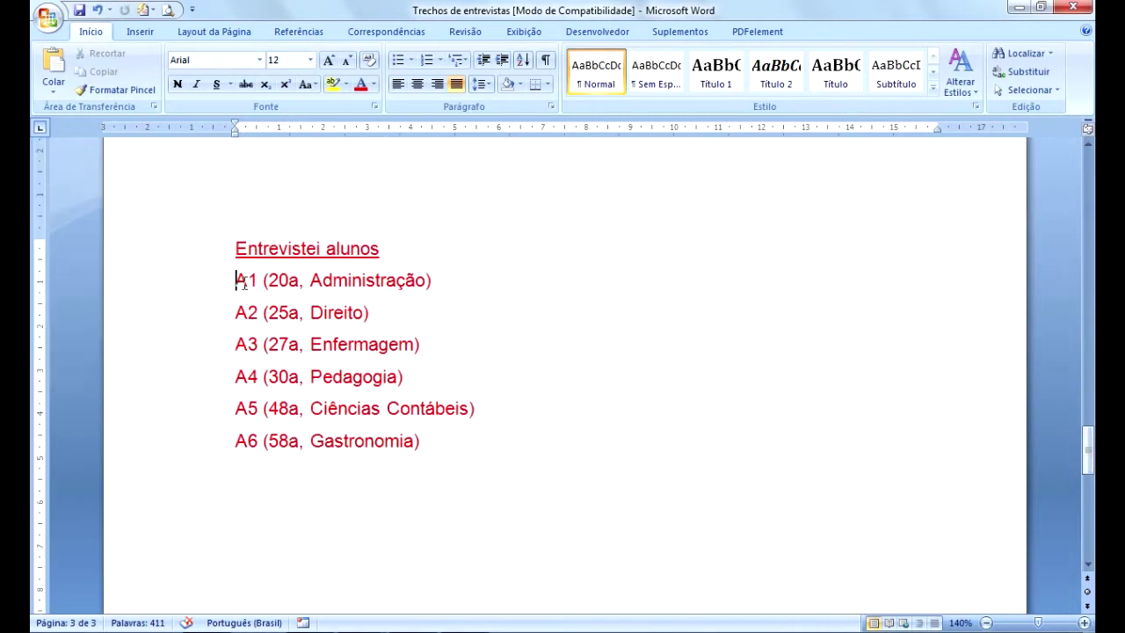
pyautogui.click(289, 280)
pyautogui.click(347, 280)
pyautogui.click(241, 313)
pyautogui.click(281, 313)
pyautogui.click(329, 314)
pyautogui.moveTo(235, 281); pyautogui.dragTo(425, 446)
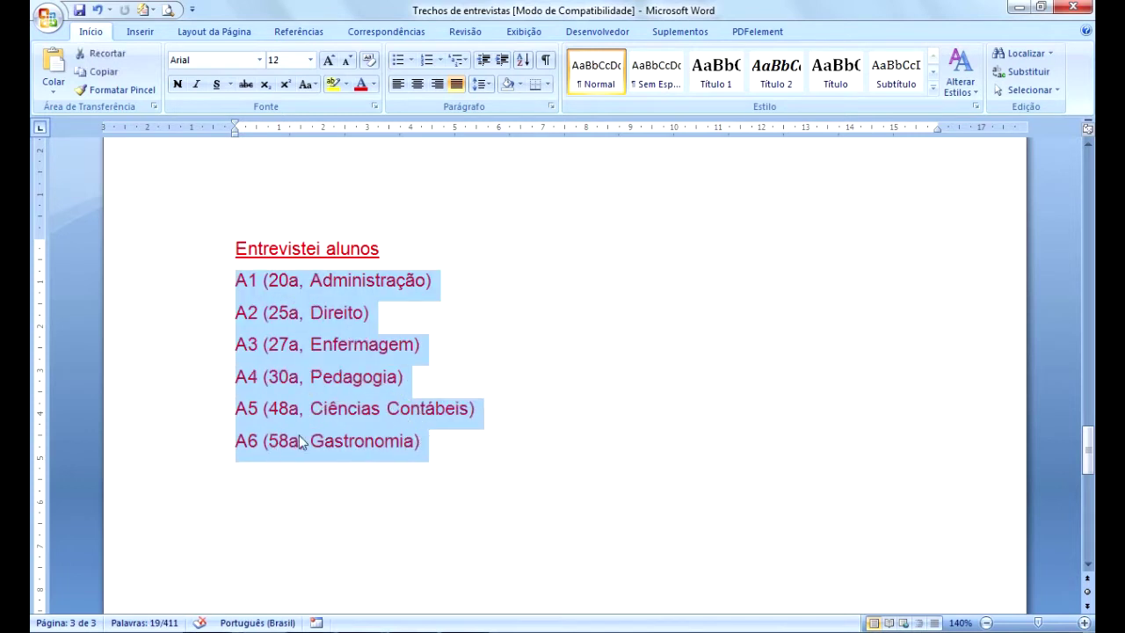
pyautogui.click(263, 315)
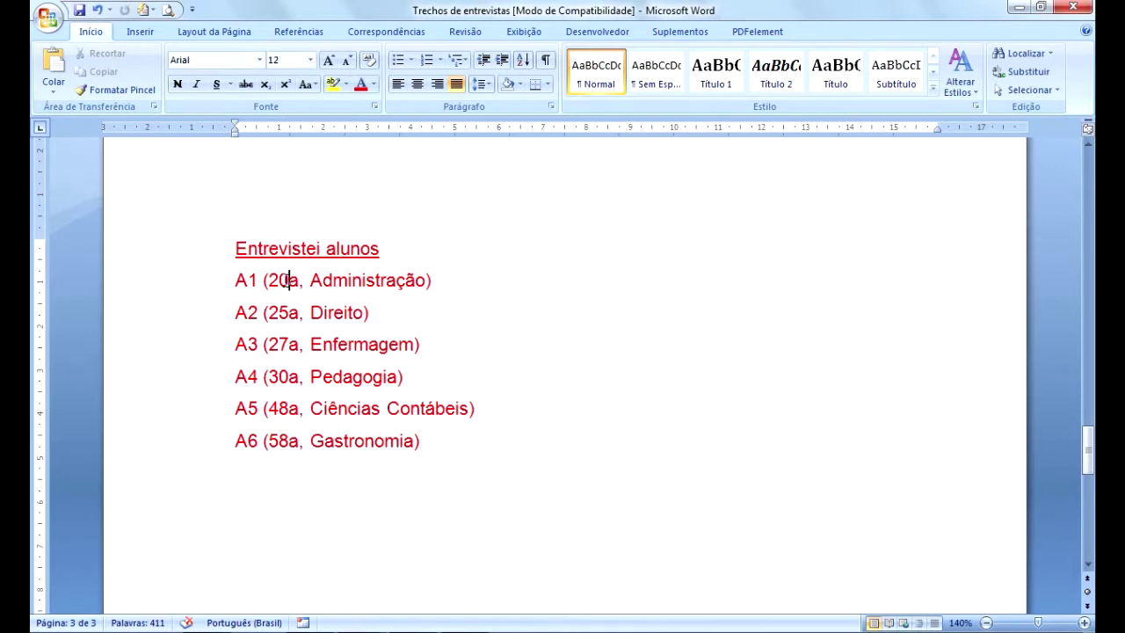
pyautogui.click(355, 281)
pyautogui.click(328, 441)
pyautogui.moveTo(236, 281); pyautogui.dragTo(248, 282)
pyautogui.moveTo(266, 323); pyautogui.dragTo(454, 452)
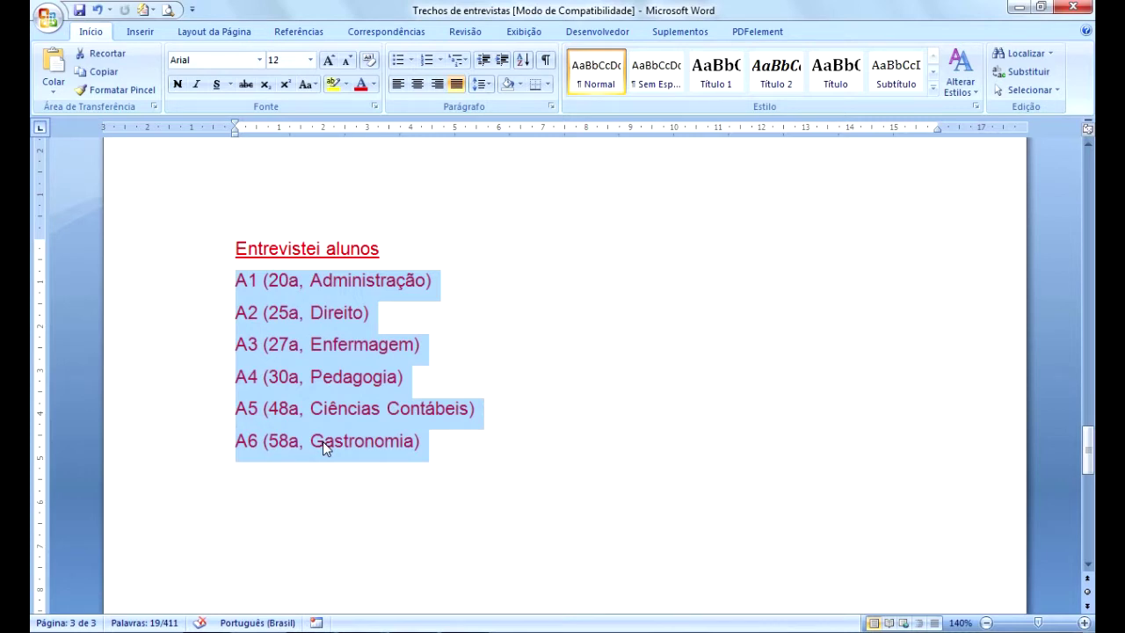
# Return to the first paragraph and recheck the A1 quotation together with the identification that follows it.
pyautogui.moveTo(1089, 454); pyautogui.dragTo(1083, 205)
pyautogui.click(436, 322)
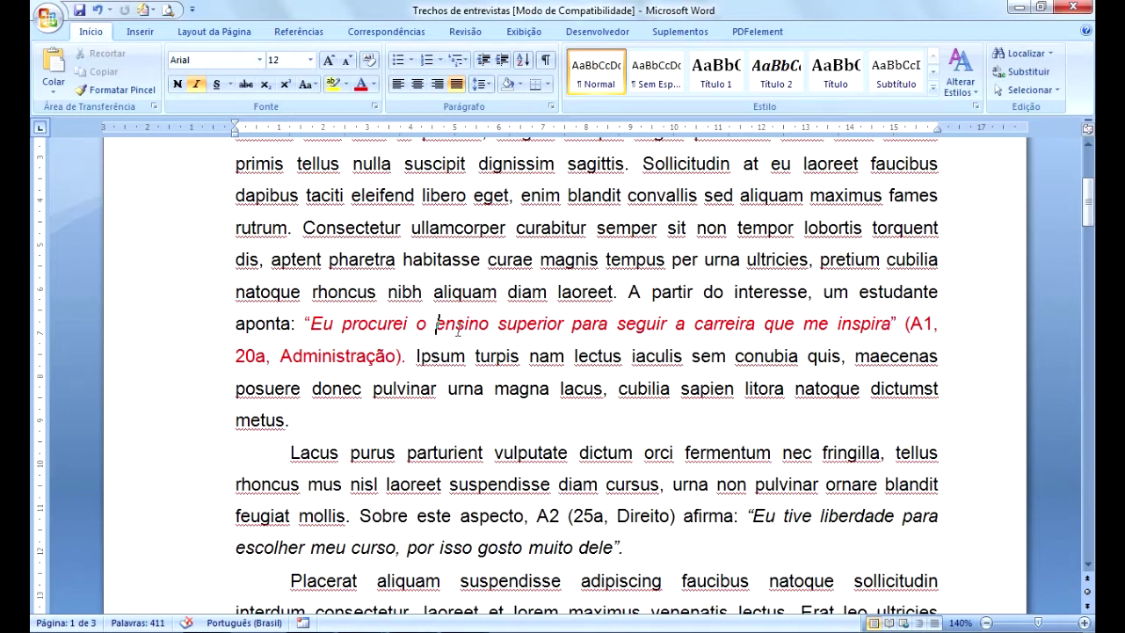
pyautogui.click(458, 328)
pyautogui.moveTo(310, 328); pyautogui.dragTo(890, 328)
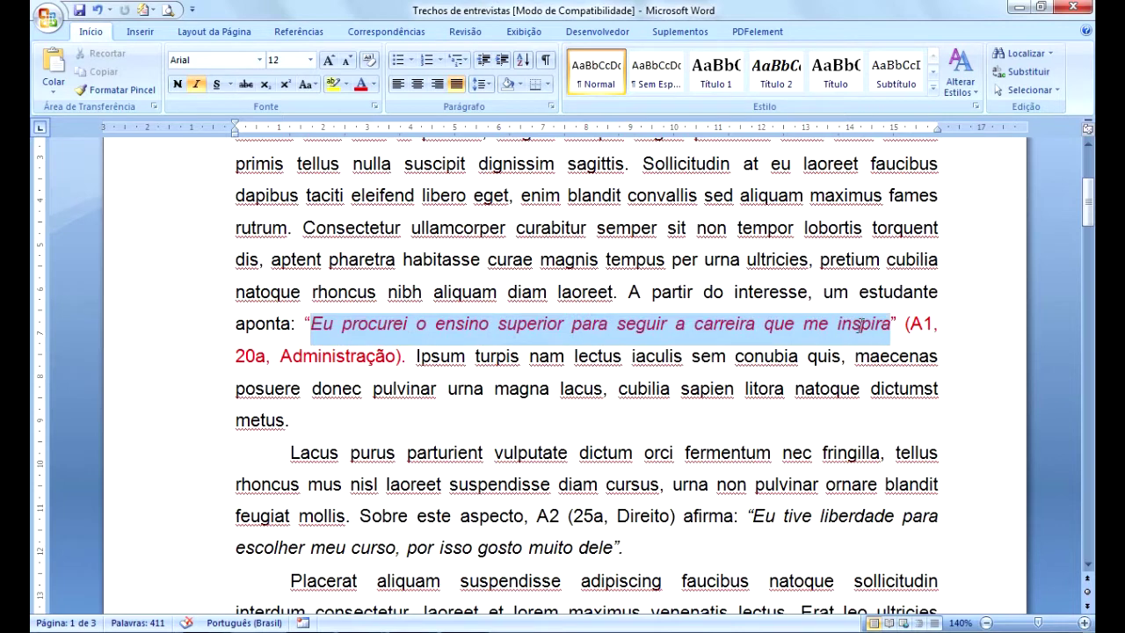
pyautogui.click(536, 363)
pyautogui.click(538, 334)
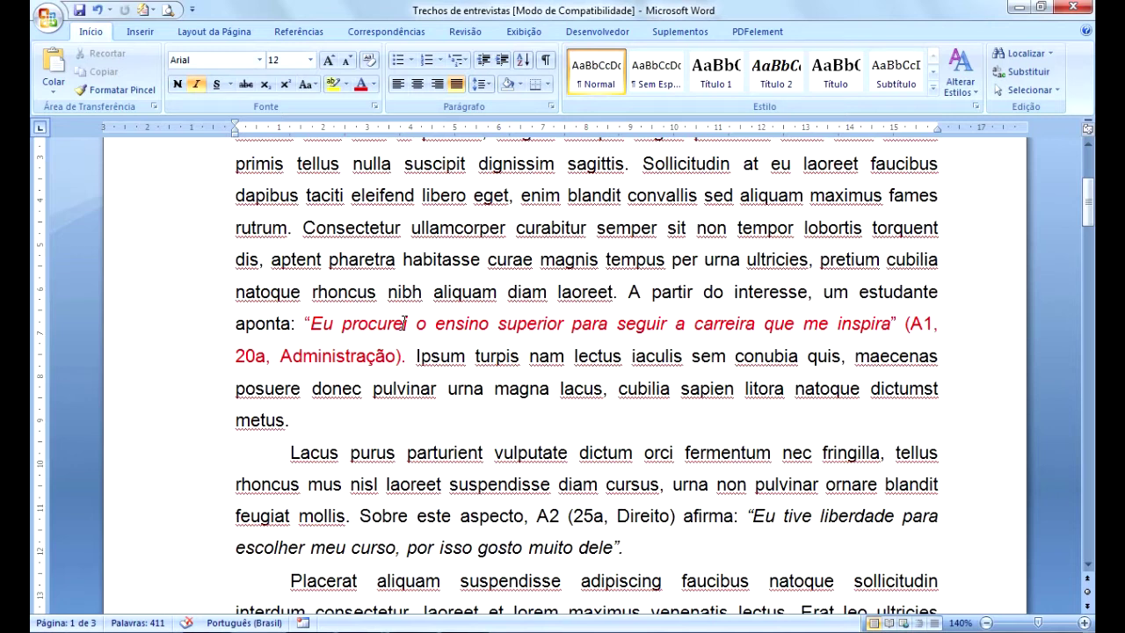
pyautogui.click(914, 331)
pyautogui.click(394, 356)
# Colour the A2 student's quotation "Eu tive liberdade para escolher meu curso, por isso gosto muito dele" red.
pyautogui.moveTo(1088, 203); pyautogui.dragTo(1087, 214)
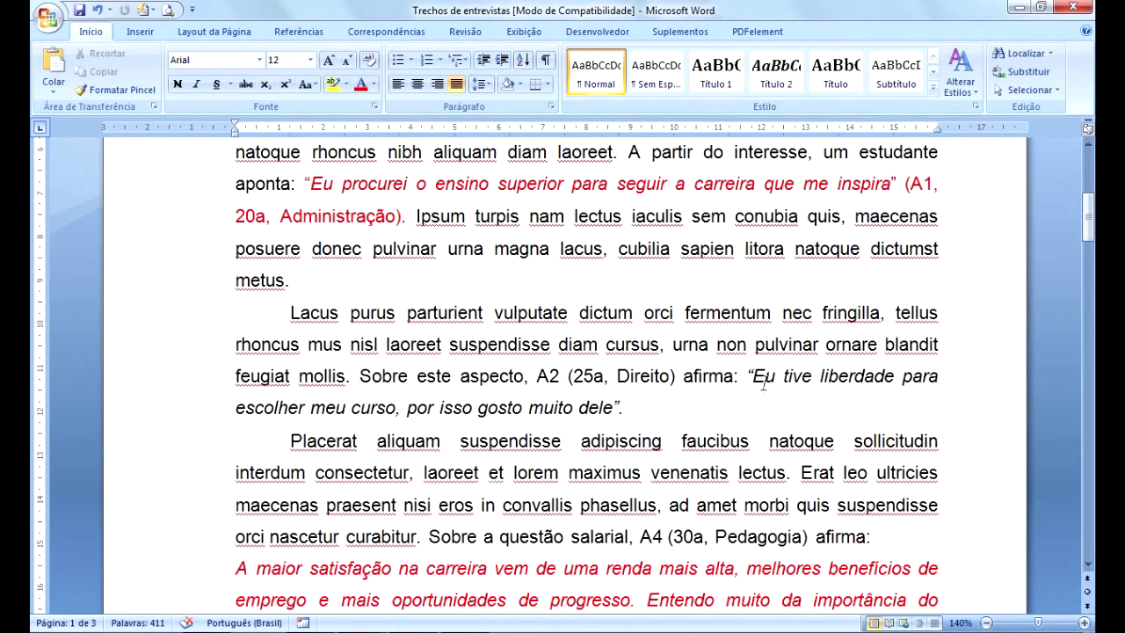
pyautogui.moveTo(746, 376); pyautogui.dragTo(754, 408)
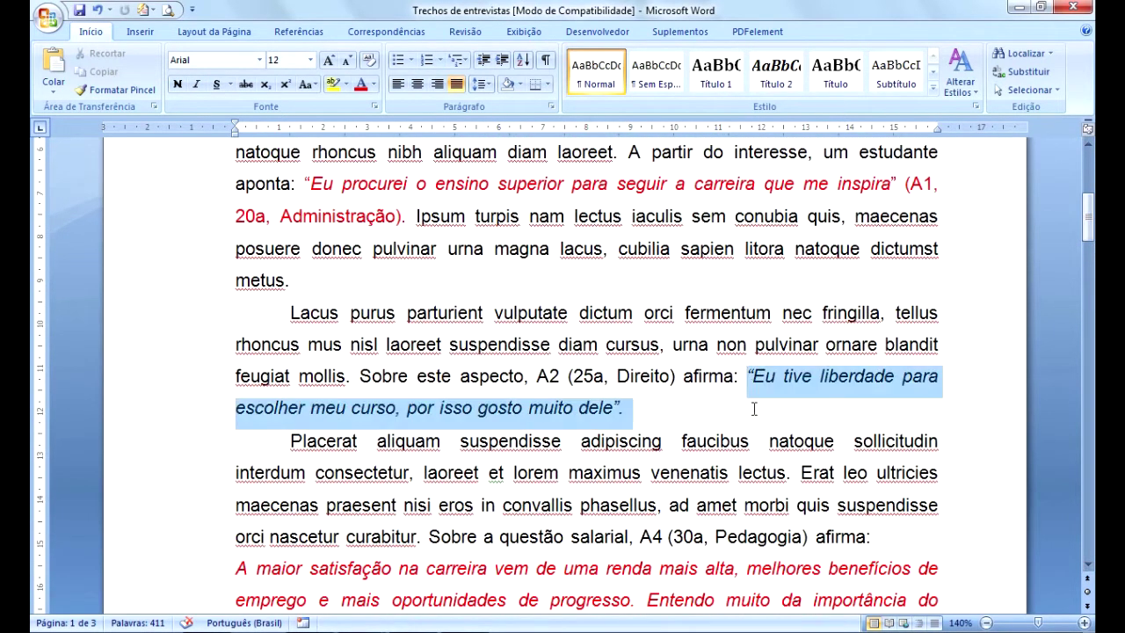
pyautogui.click(360, 85)
pyautogui.click(653, 419)
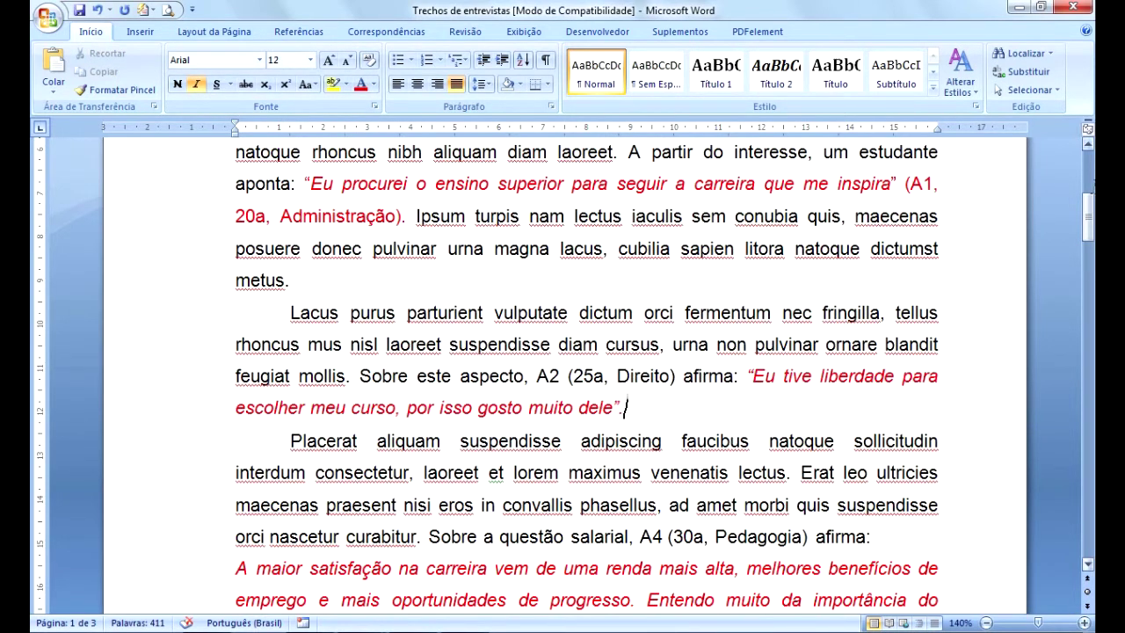
# Compare the A2 (25a, Direito) identification placed before its quotation with the A1 identification placed after its quotation.
pyautogui.moveTo(1089, 221); pyautogui.dragTo(1090, 216)
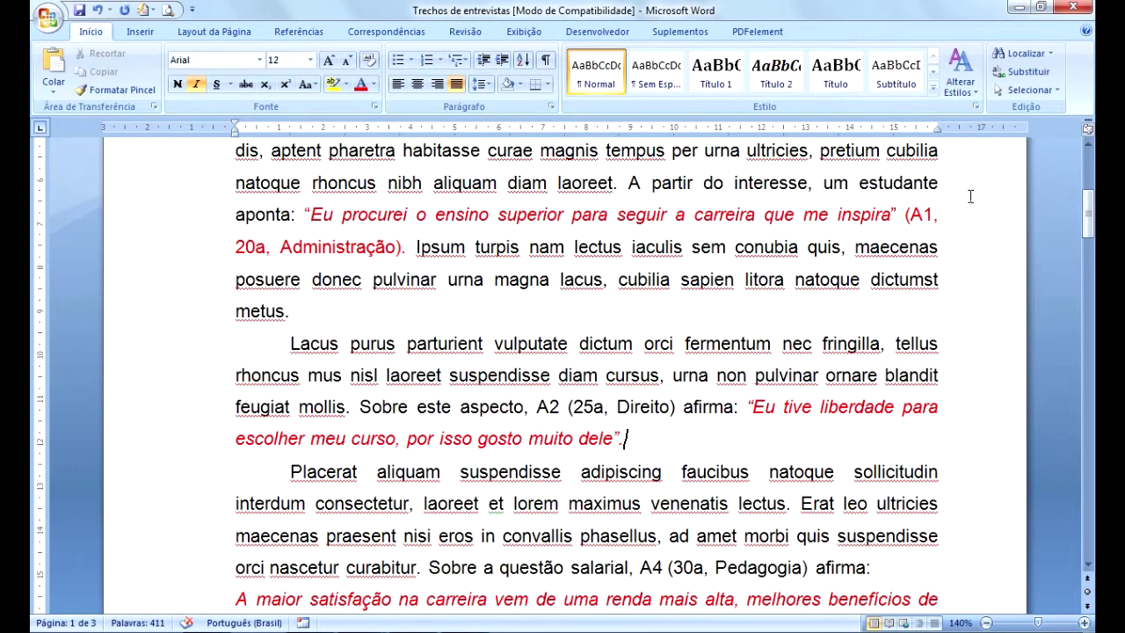
pyautogui.click(926, 215)
pyautogui.click(618, 408)
pyautogui.click(548, 413)
pyautogui.click(722, 410)
pyautogui.click(589, 438)
pyautogui.click(627, 449)
pyautogui.moveTo(538, 406); pyautogui.dragTo(671, 409)
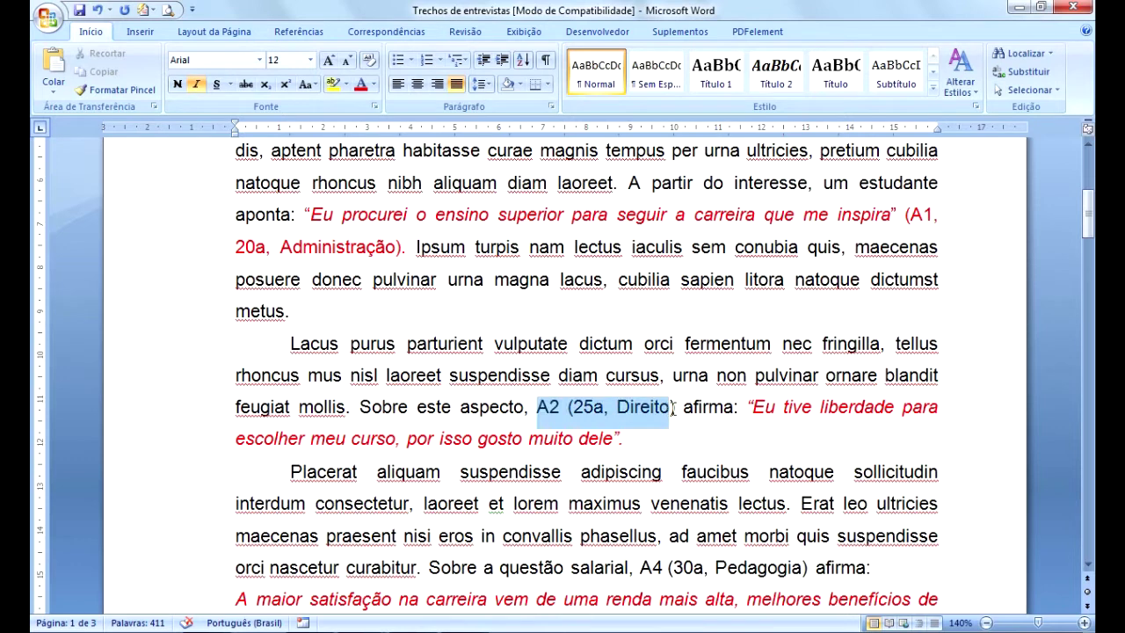
pyautogui.click(546, 422)
pyautogui.click(546, 423)
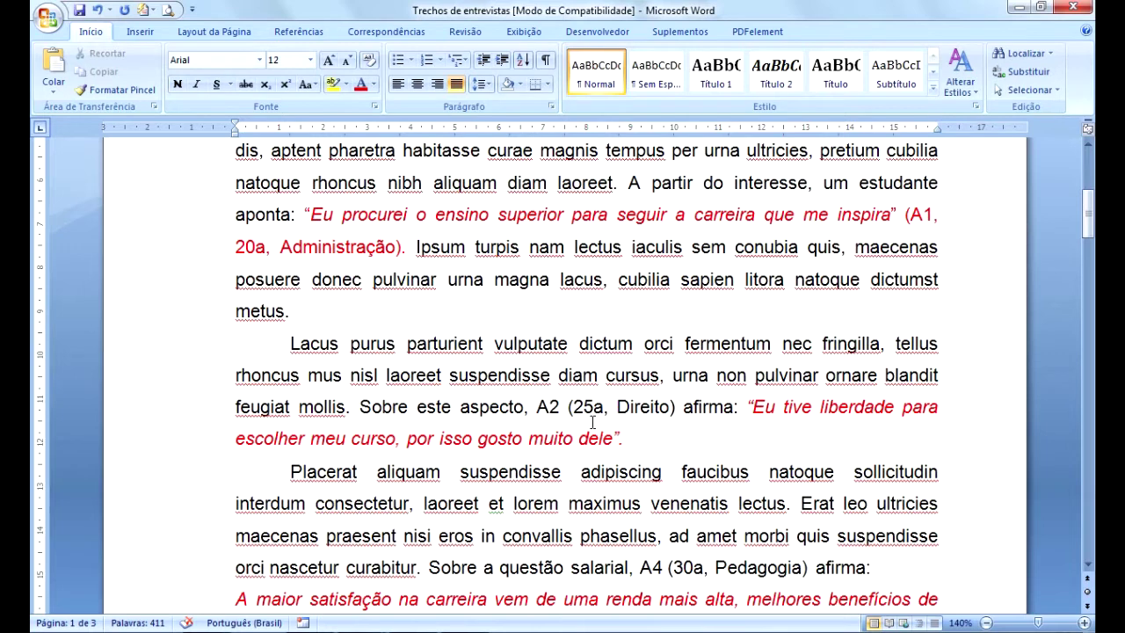
pyautogui.moveTo(588, 415); pyautogui.dragTo(670, 416)
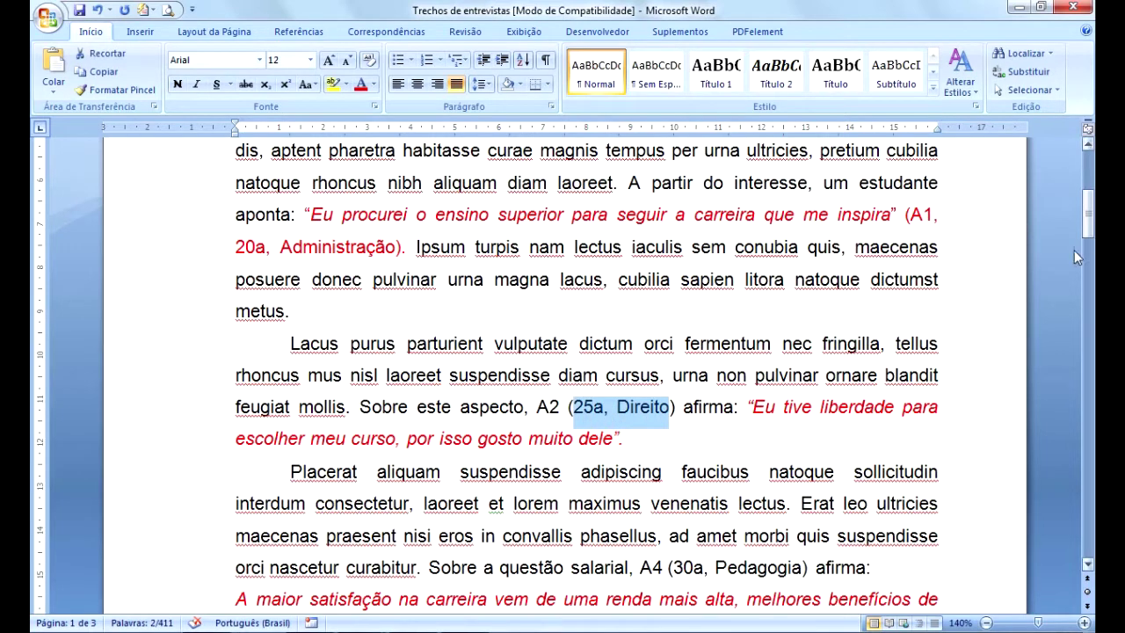
pyautogui.click(921, 222)
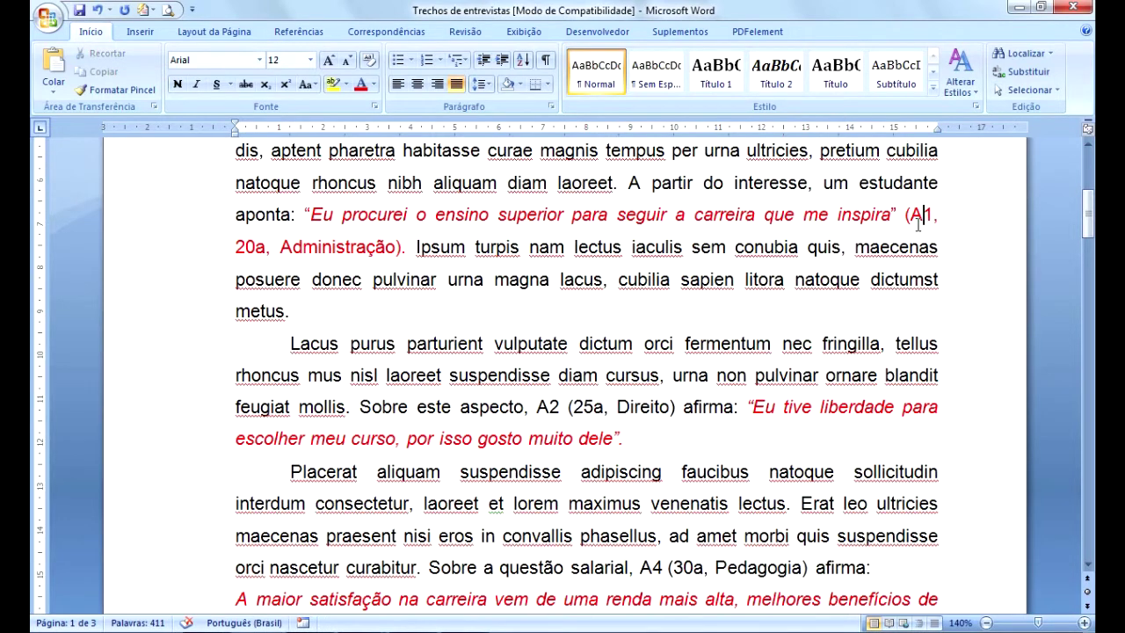
pyautogui.moveTo(914, 218); pyautogui.dragTo(400, 253)
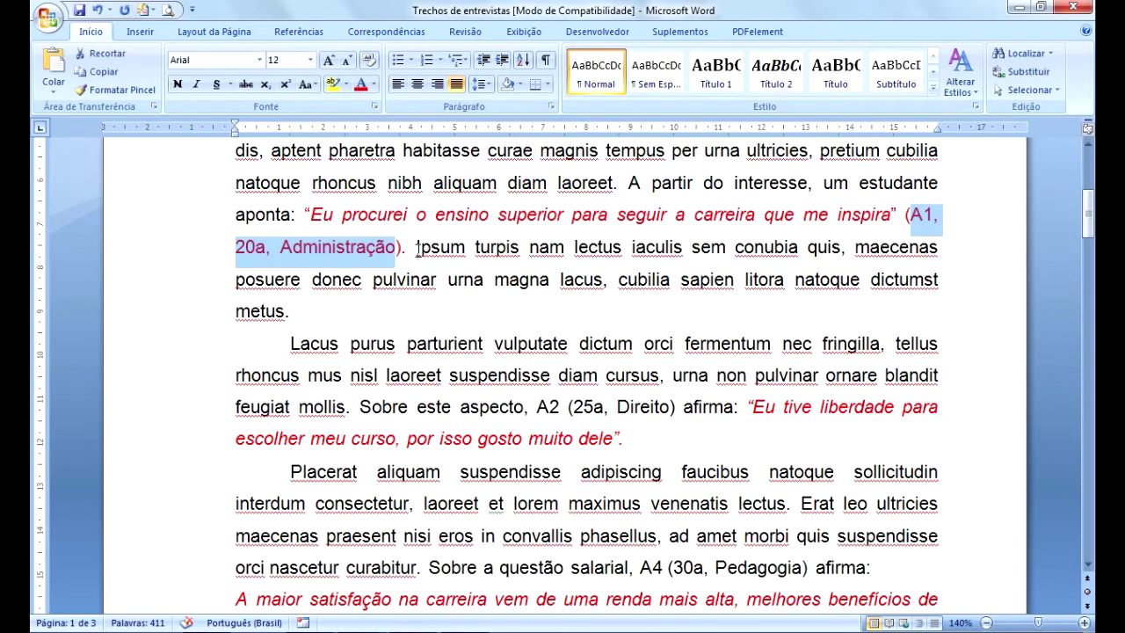
pyautogui.click(792, 419)
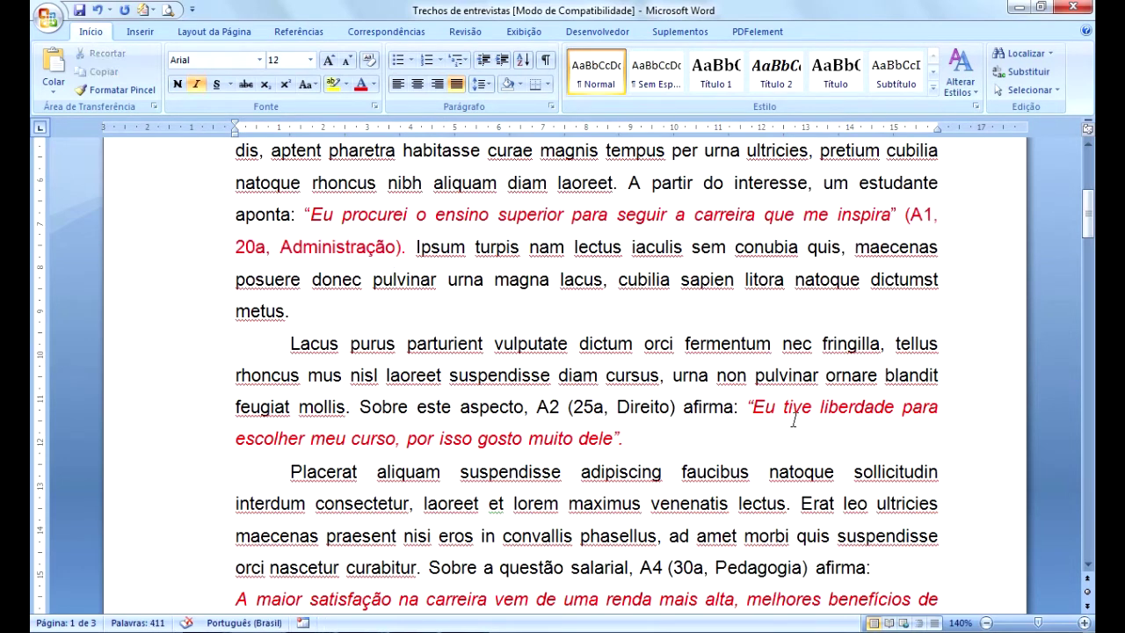
pyautogui.press('ctrl')
pyautogui.click(769, 419)
# Indent the A4 quotation "A maior satisfação na carreira..." 4 cm from the left margin and set its line spacing to 1,0.
pyautogui.moveTo(1090, 220); pyautogui.dragTo(1088, 254)
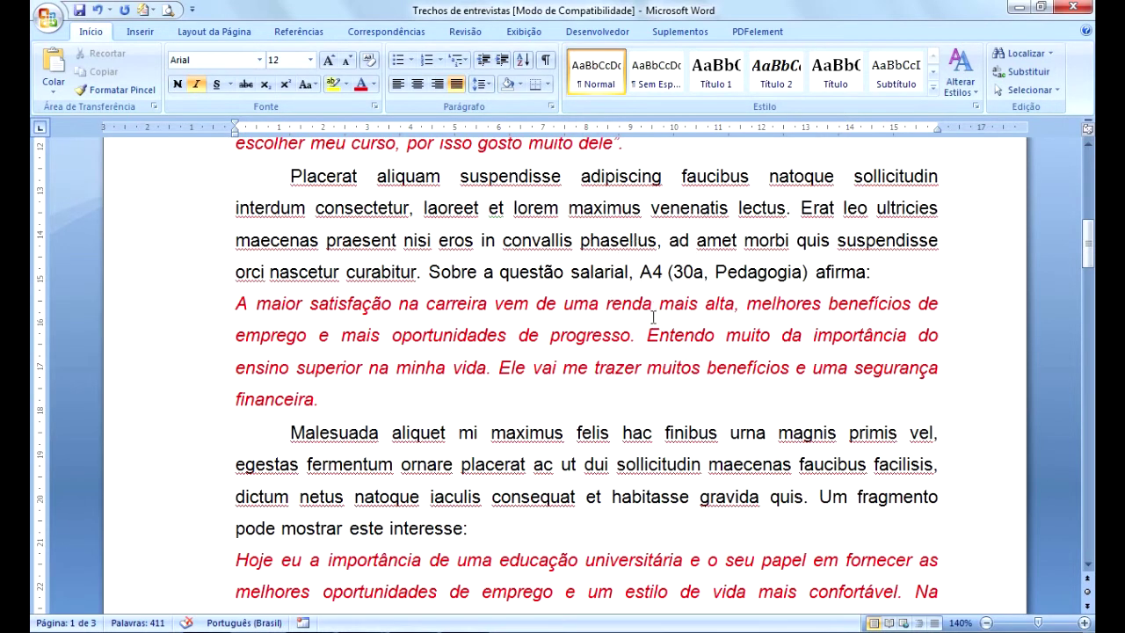
pyautogui.click(653, 272)
pyautogui.click(761, 273)
pyautogui.moveTo(236, 303); pyautogui.dragTo(325, 409)
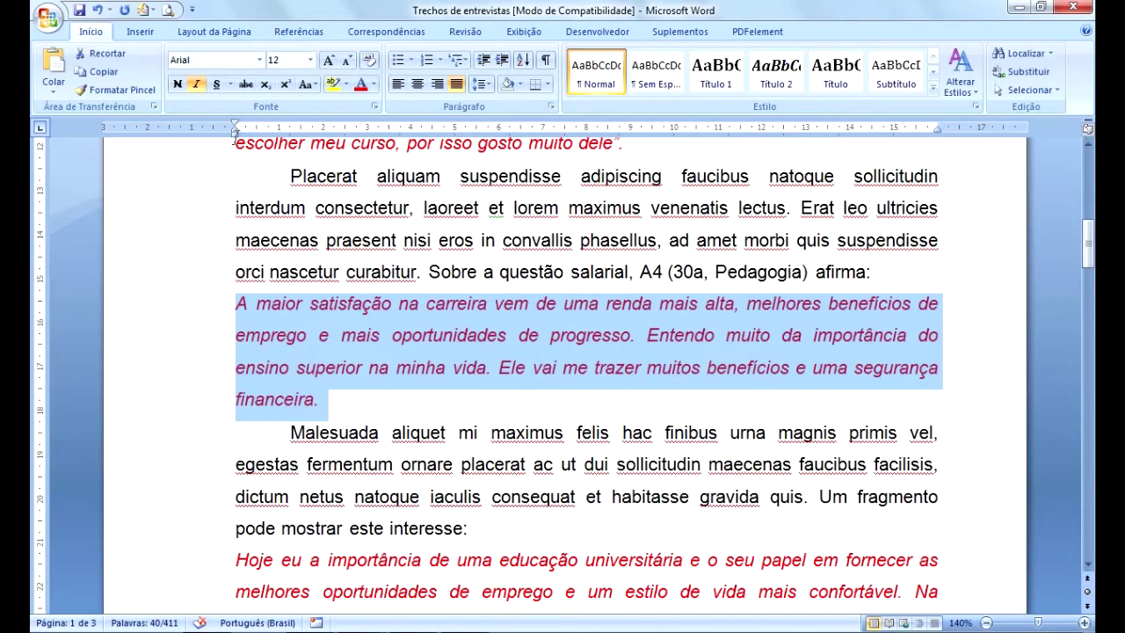
pyautogui.moveTo(235, 137); pyautogui.dragTo(410, 142)
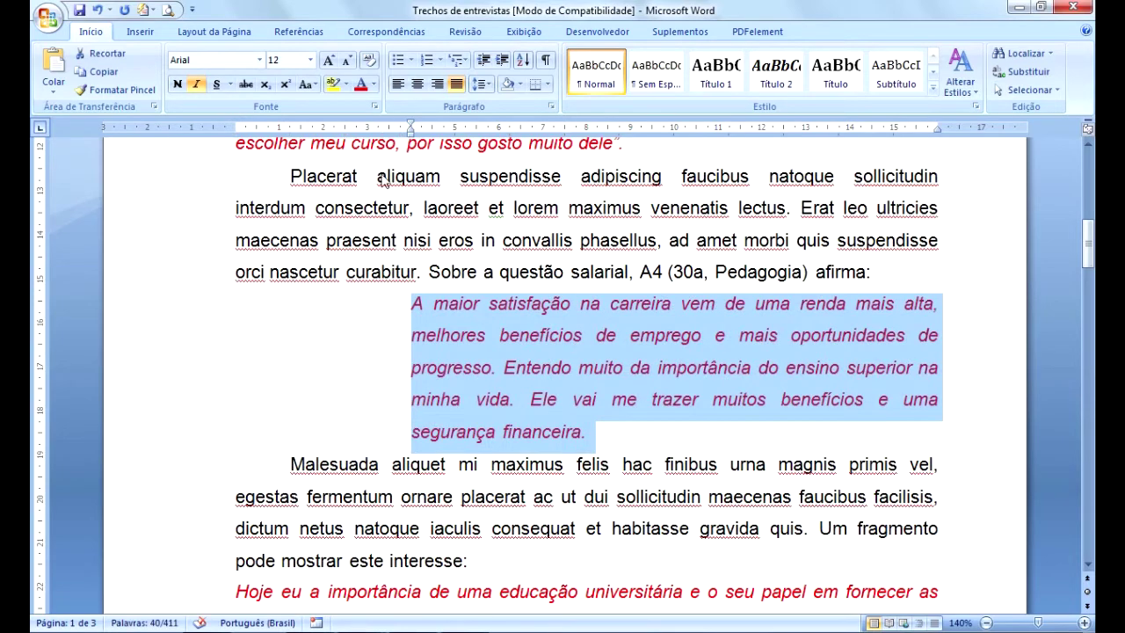
pyautogui.click(488, 86)
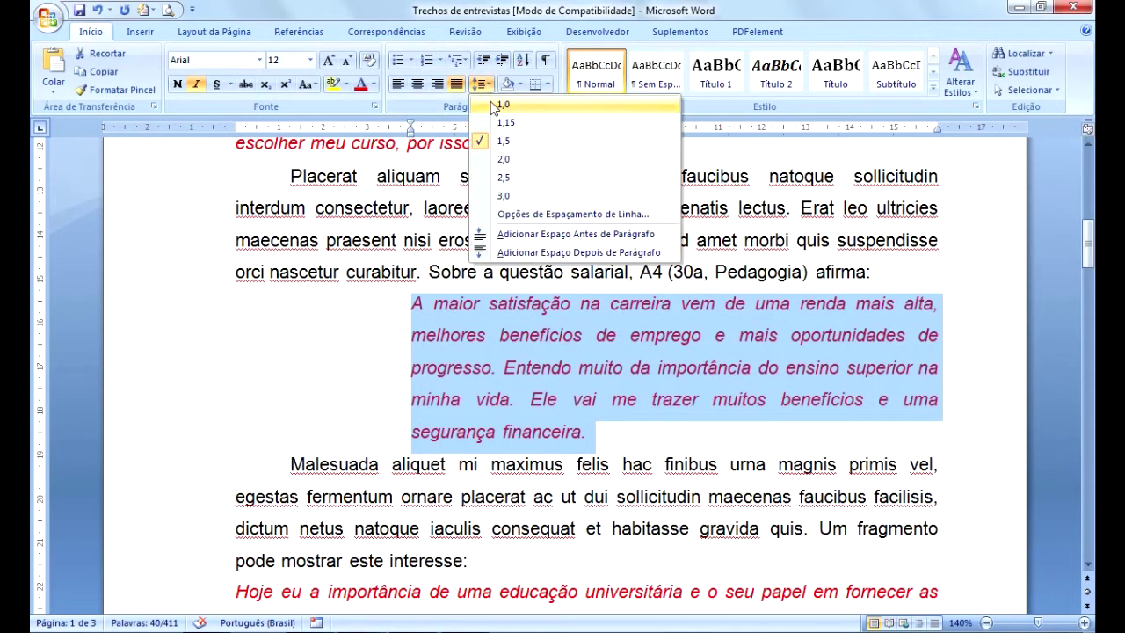
pyautogui.click(501, 105)
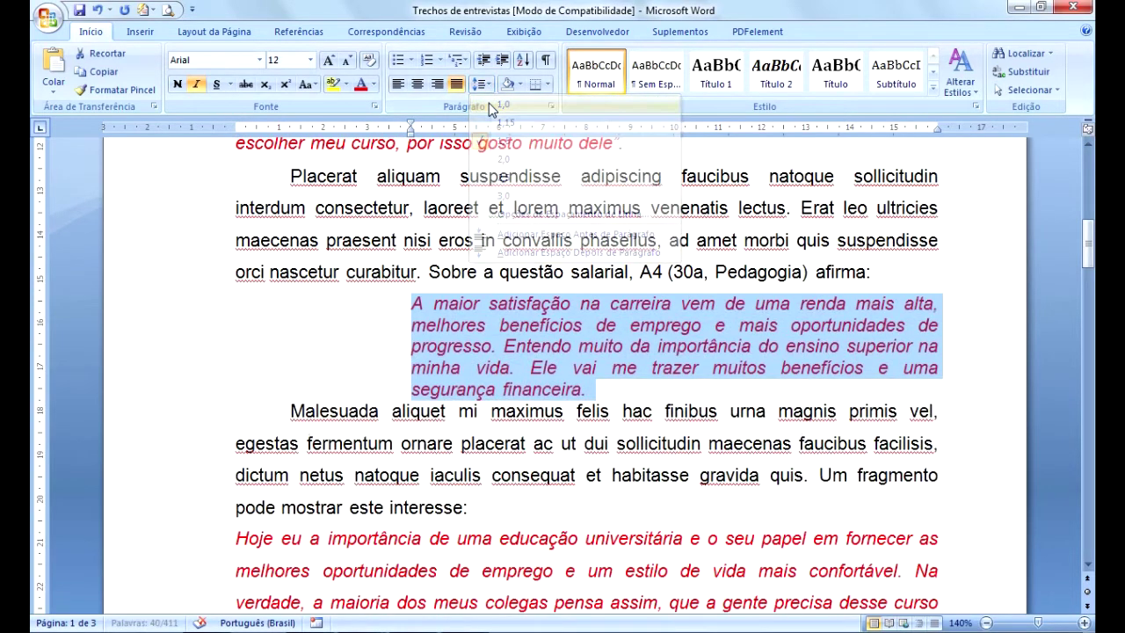
# Set the indented A4 quotation's font size to 10 and insert a blank line after it.
pyautogui.click(310, 59)
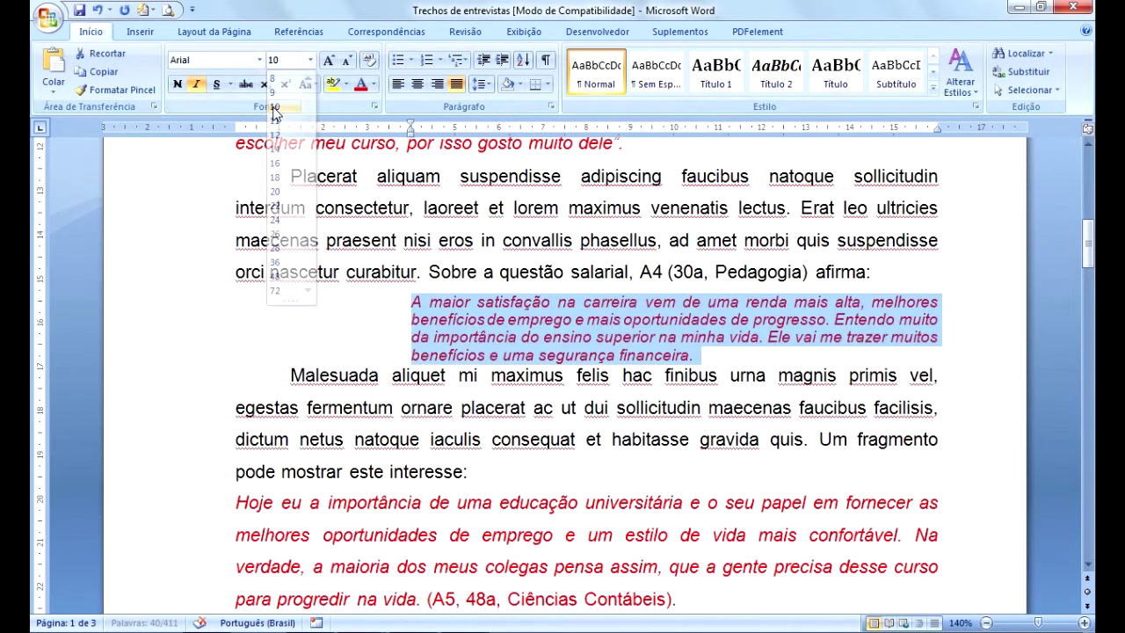
pyautogui.click(279, 113)
pyautogui.click(709, 355)
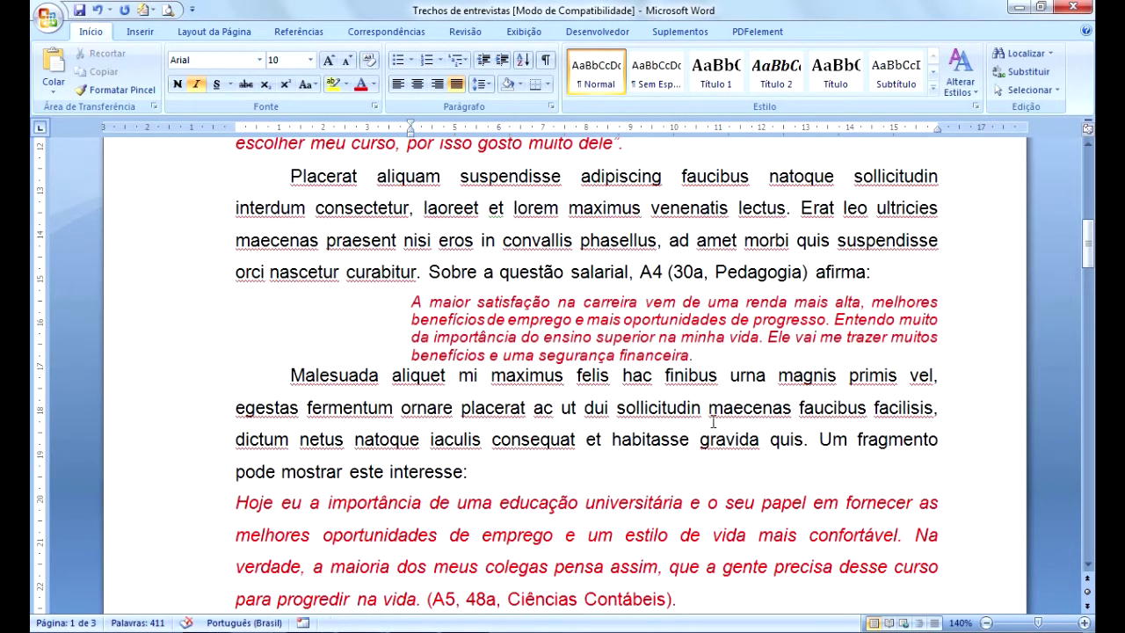
pyautogui.press('Return')
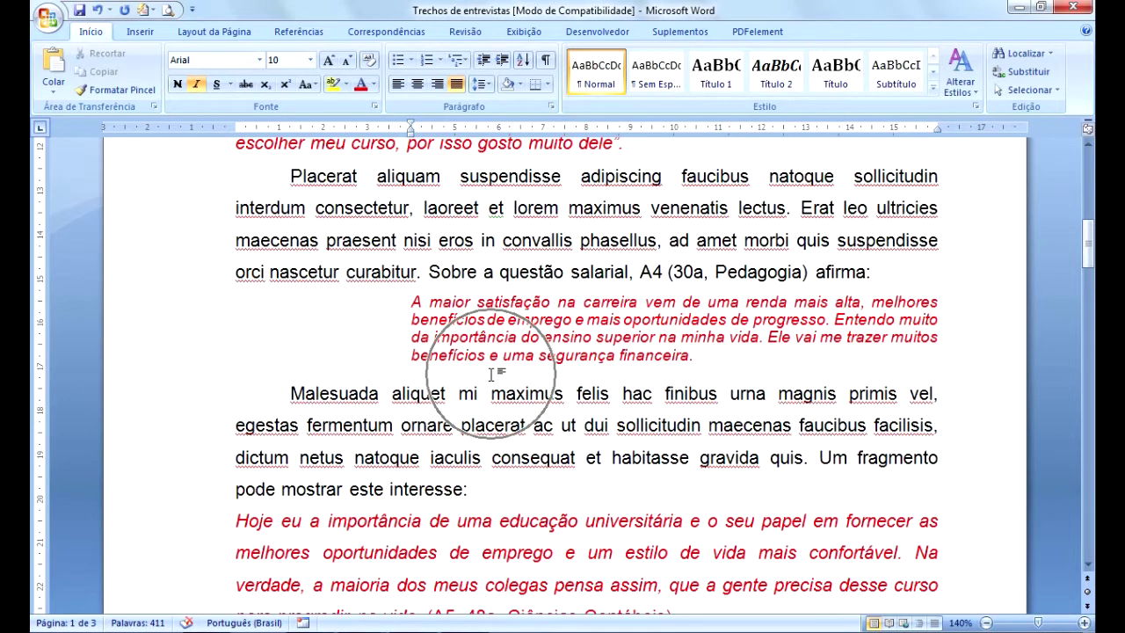
# Examine how A4 (30a, Pedagogia) is identified in the sentence introducing the indented quotation.
pyautogui.click(513, 290)
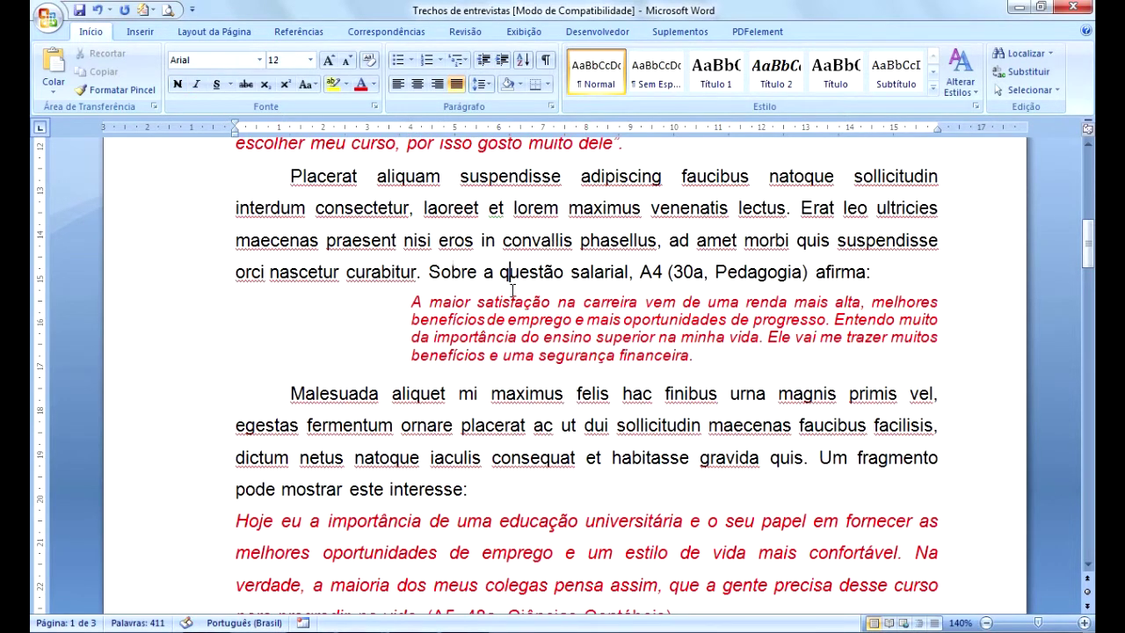
pyautogui.click(510, 356)
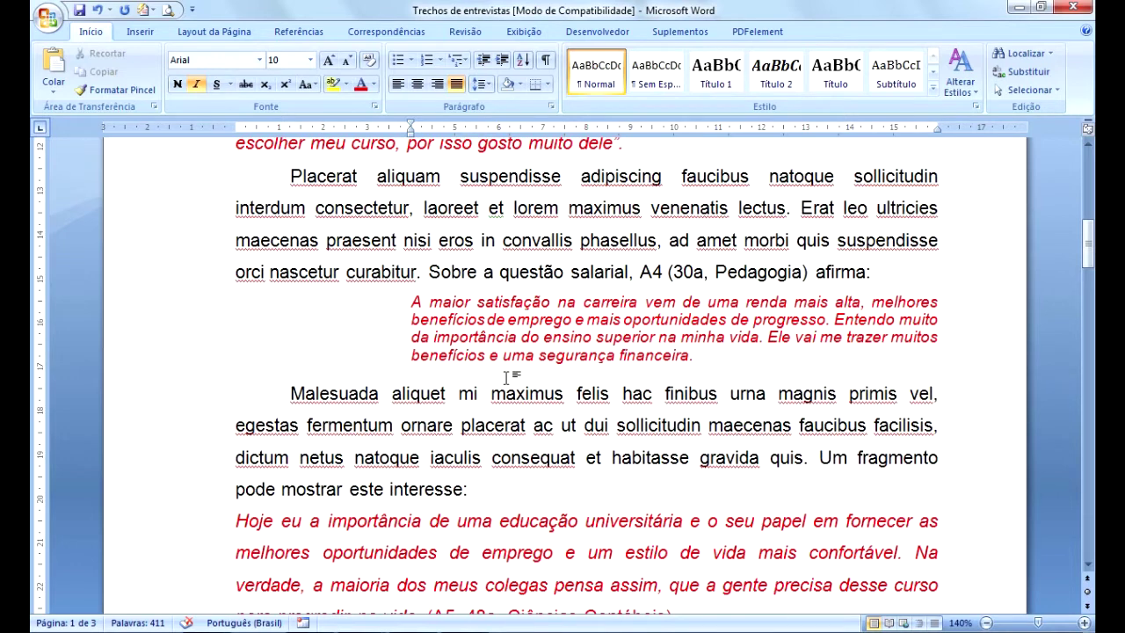
pyautogui.click(654, 277)
pyautogui.click(685, 273)
pyautogui.click(757, 272)
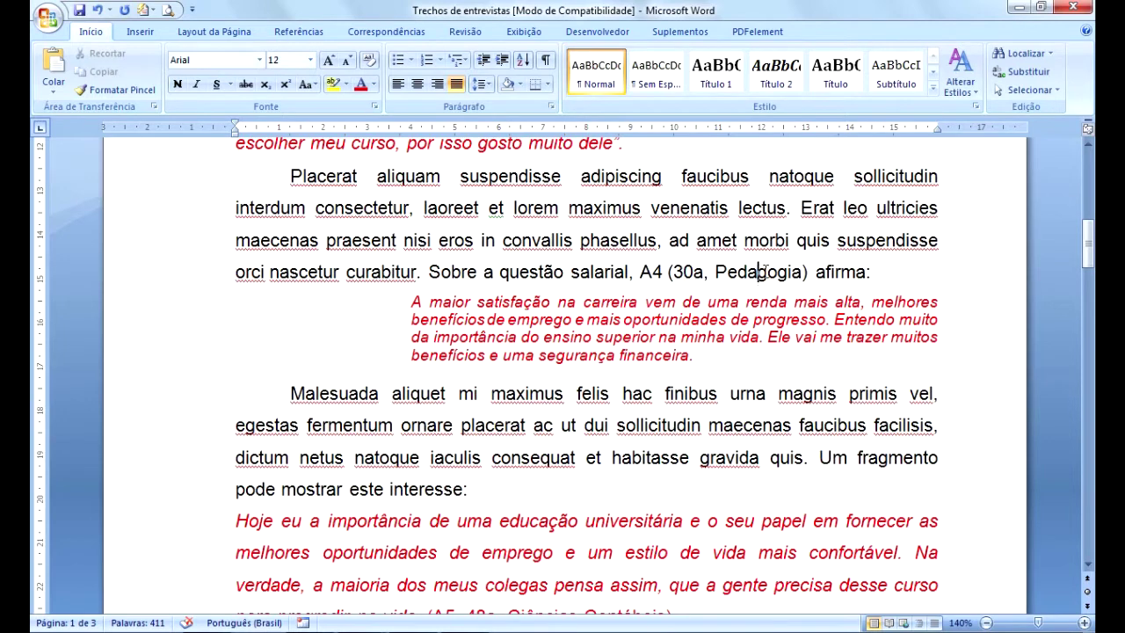
pyautogui.click(506, 327)
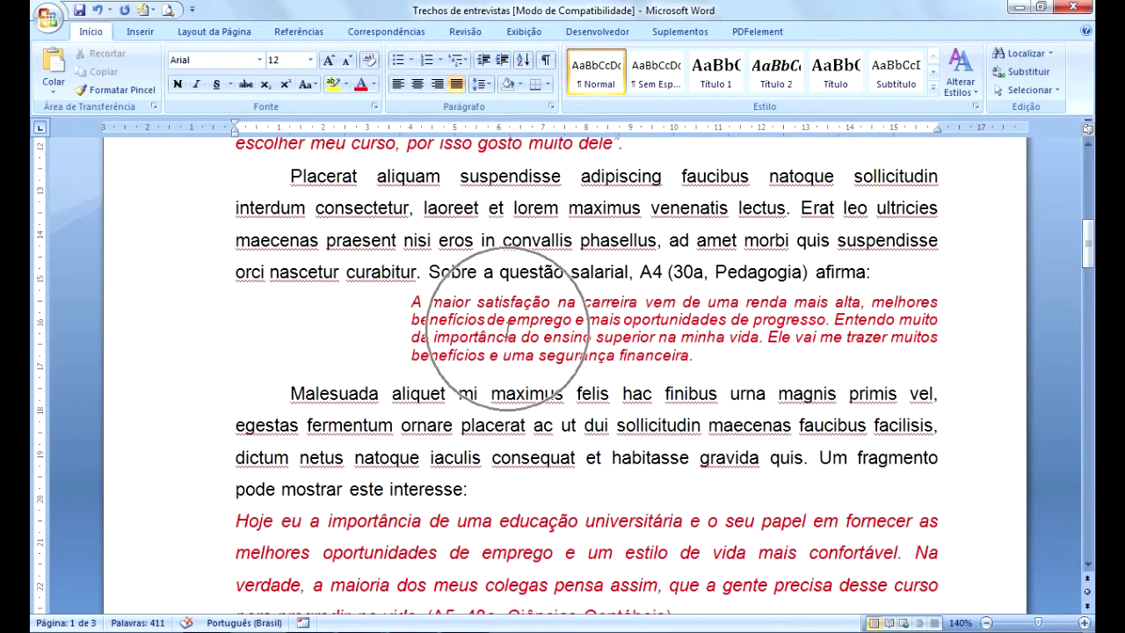
pyautogui.moveTo(1093, 251)
pyautogui.mouseDown()
pyautogui.moveTo(1092, 267)
pyautogui.moveTo(1092, 249)
pyautogui.mouseUp()
pyautogui.click(655, 241)
# Indent the A5 quotation "Hoje eu a importância de uma educação universitária..." 4 cm from the left margin and set its line spacing to 1,0.
pyautogui.moveTo(1092, 260); pyautogui.dragTo(1091, 281)
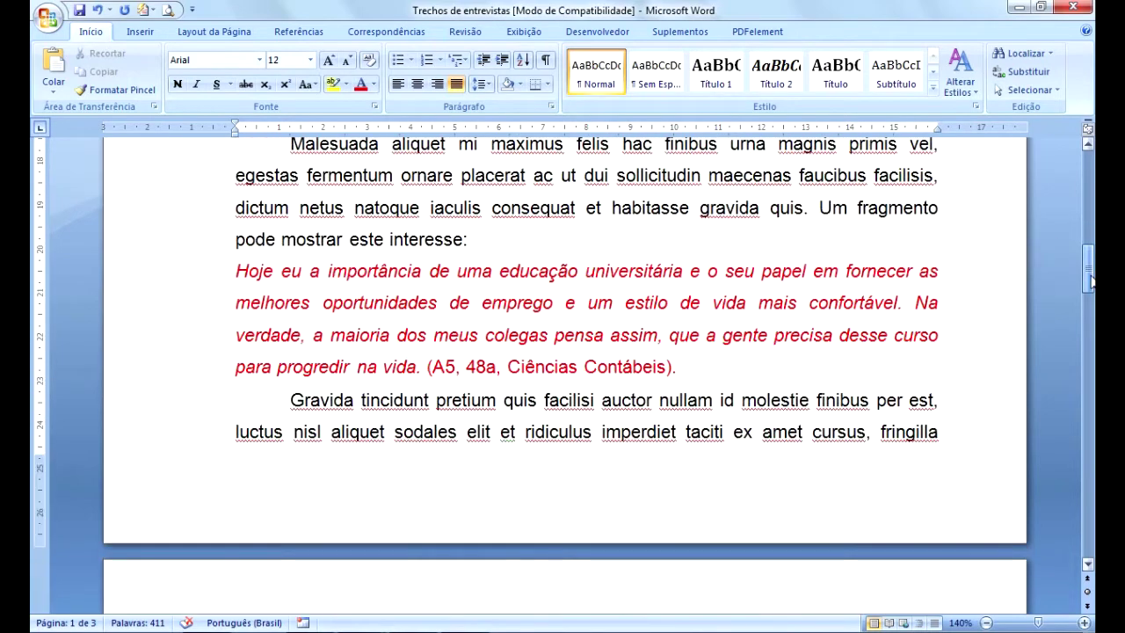
pyautogui.click(500, 370)
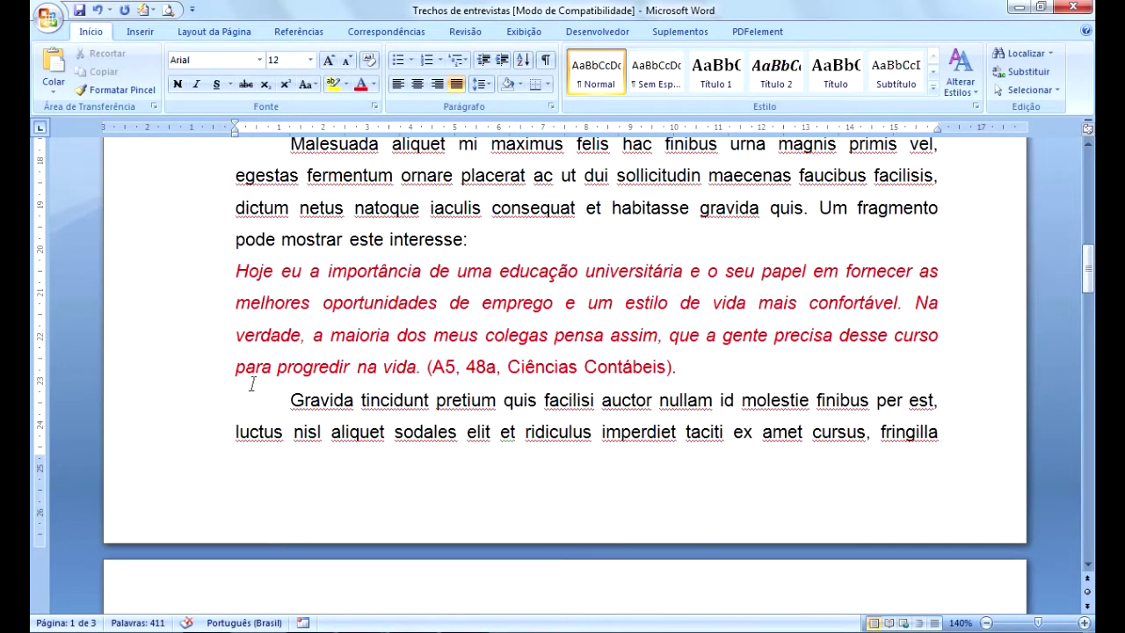
pyautogui.click(271, 327)
pyautogui.moveTo(236, 273); pyautogui.dragTo(690, 369)
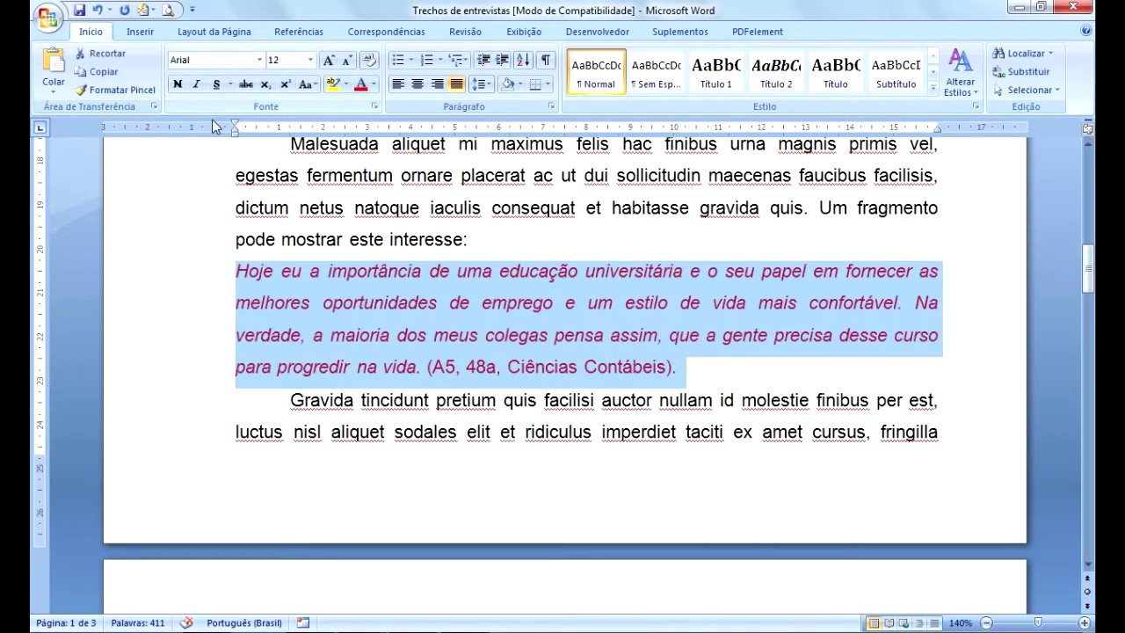
pyautogui.moveTo(233, 133); pyautogui.dragTo(410, 138)
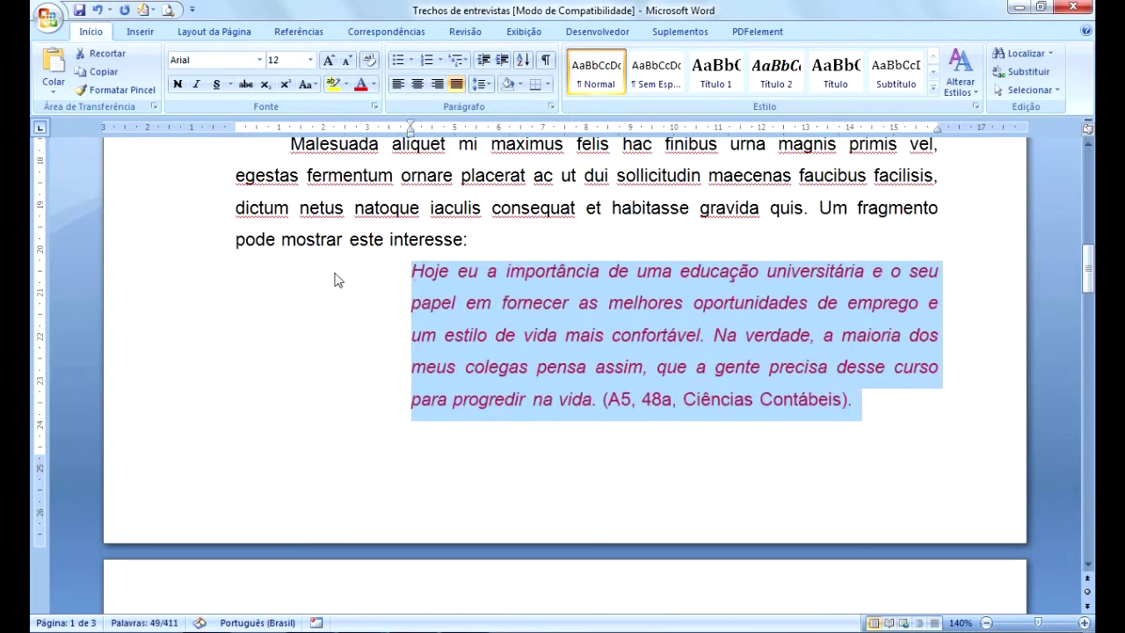
pyautogui.click(488, 84)
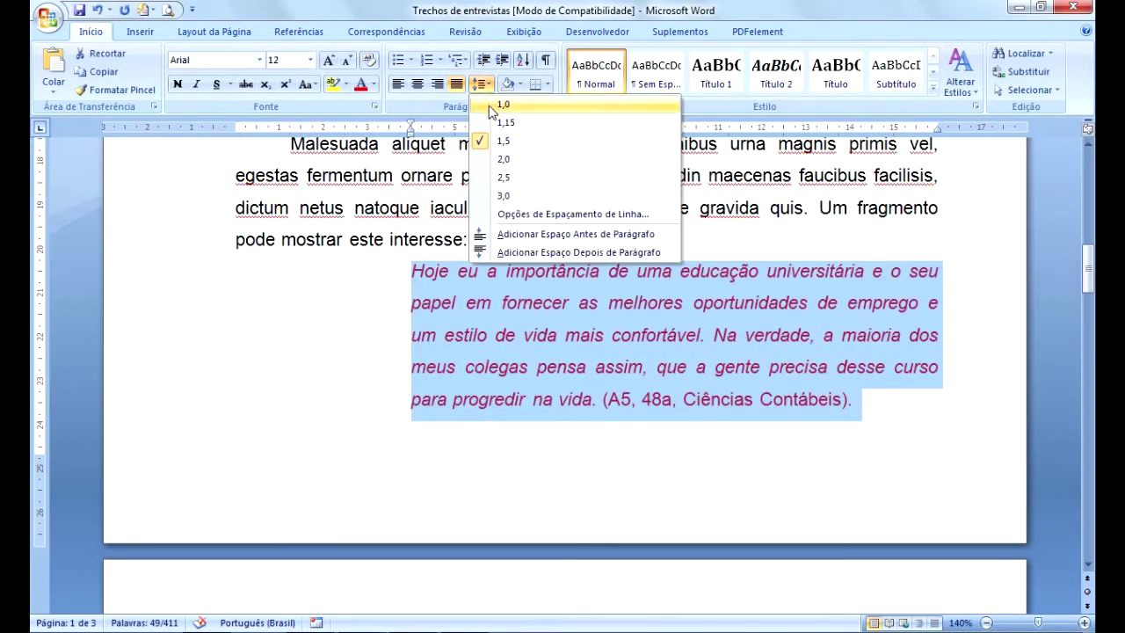
pyautogui.click(501, 103)
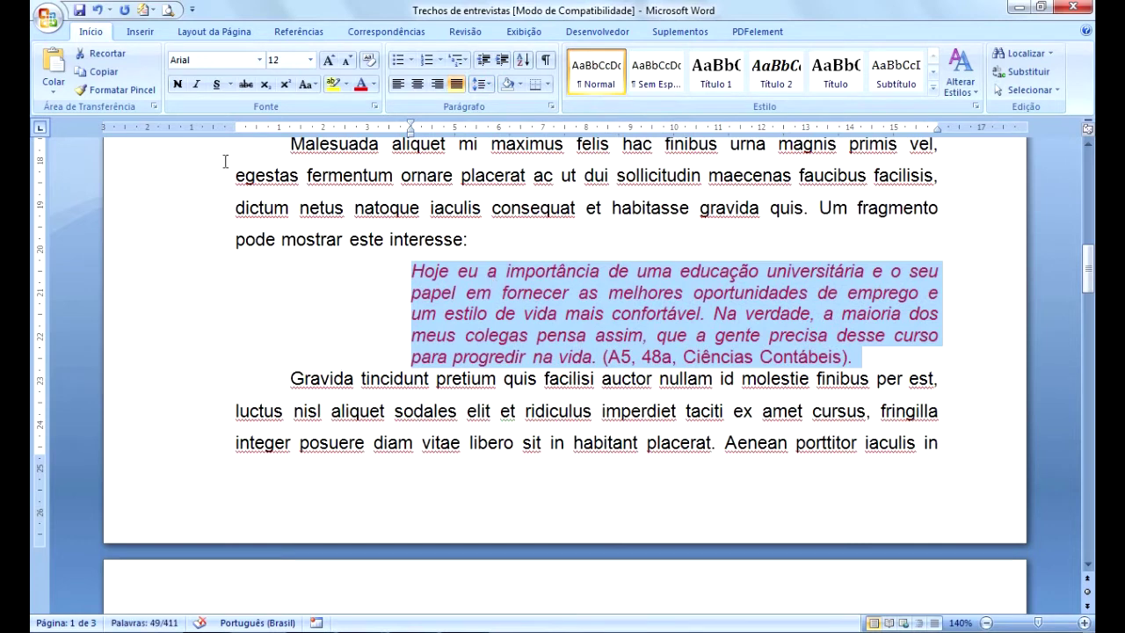
# Set the indented A5 quotation's font size to 10.
pyautogui.click(310, 60)
pyautogui.click(279, 107)
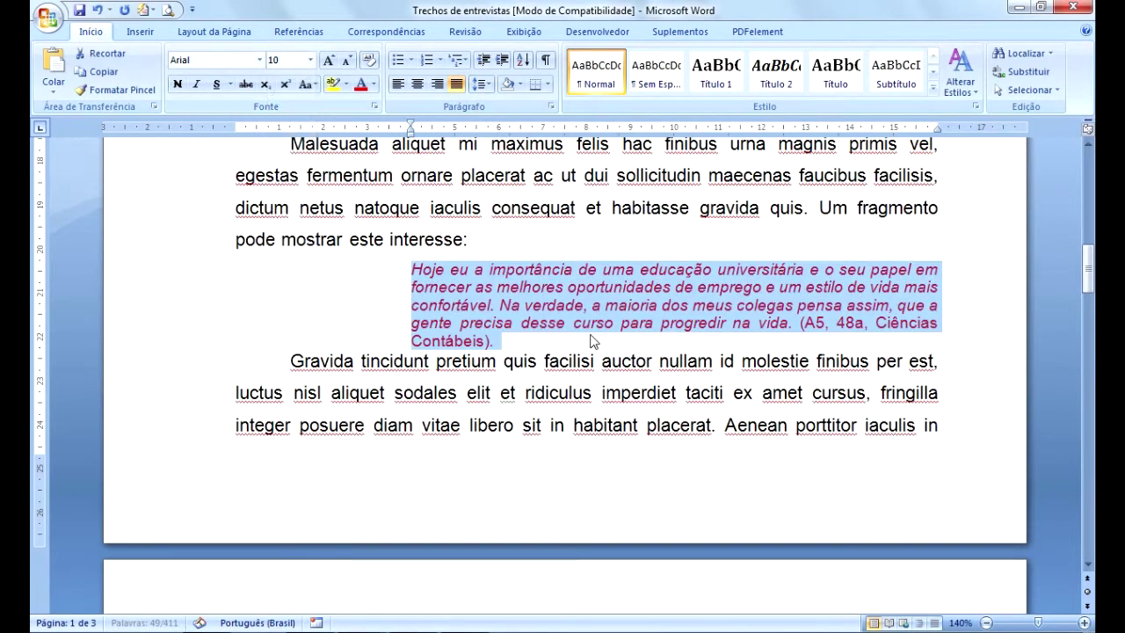
pyautogui.click(498, 346)
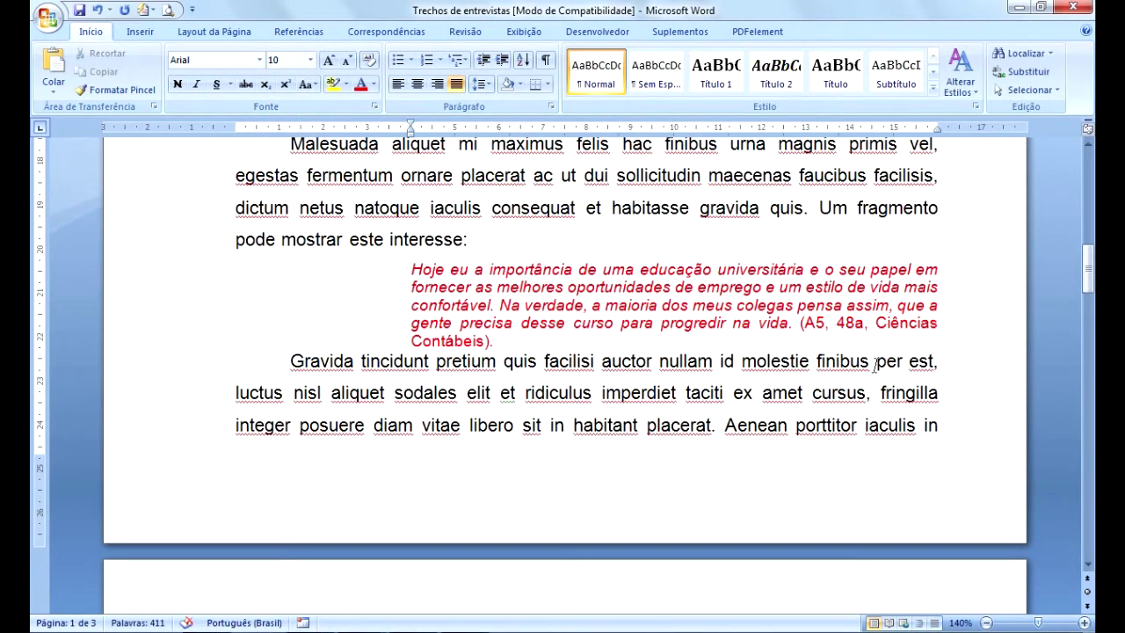
# Compare the font style of the (A5, 48a, Ciências Contábeis) identification with that of the quotation before it.
pyautogui.moveTo(800, 324); pyautogui.dragTo(908, 339)
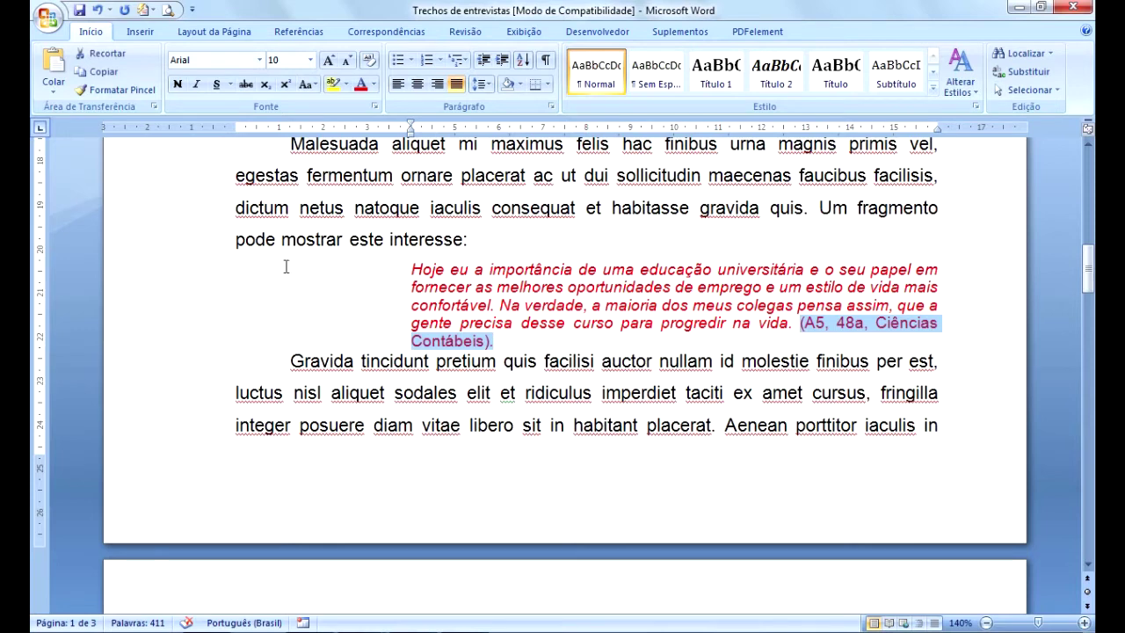
pyautogui.press('ctrl')
pyautogui.press('ctrl')
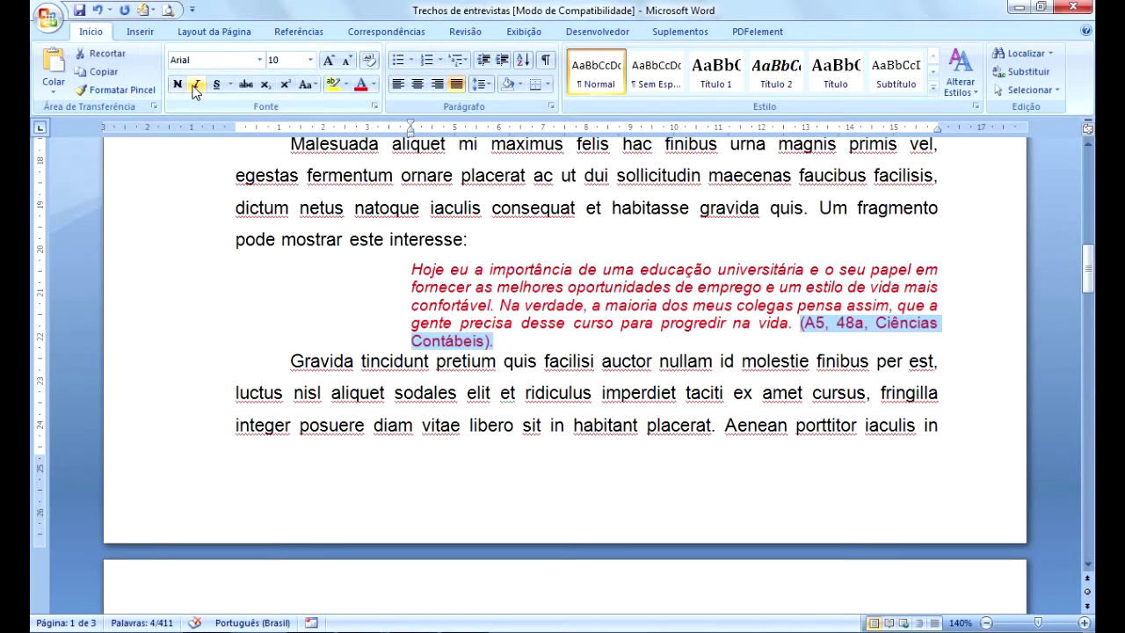
pyautogui.click(512, 290)
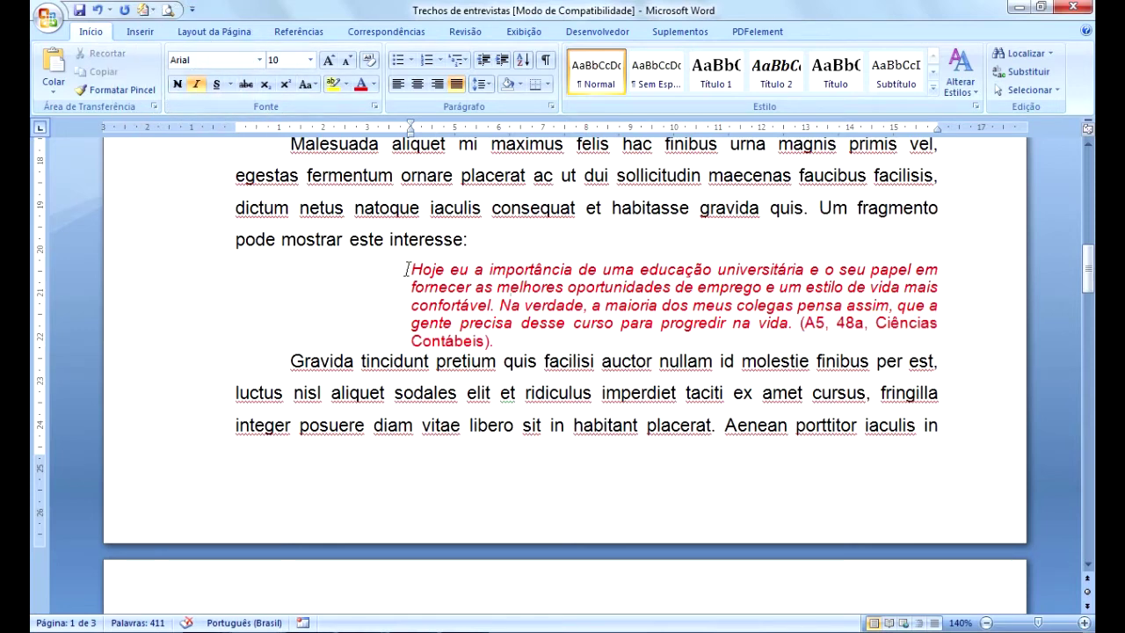
pyautogui.moveTo(410, 269); pyautogui.dragTo(795, 321)
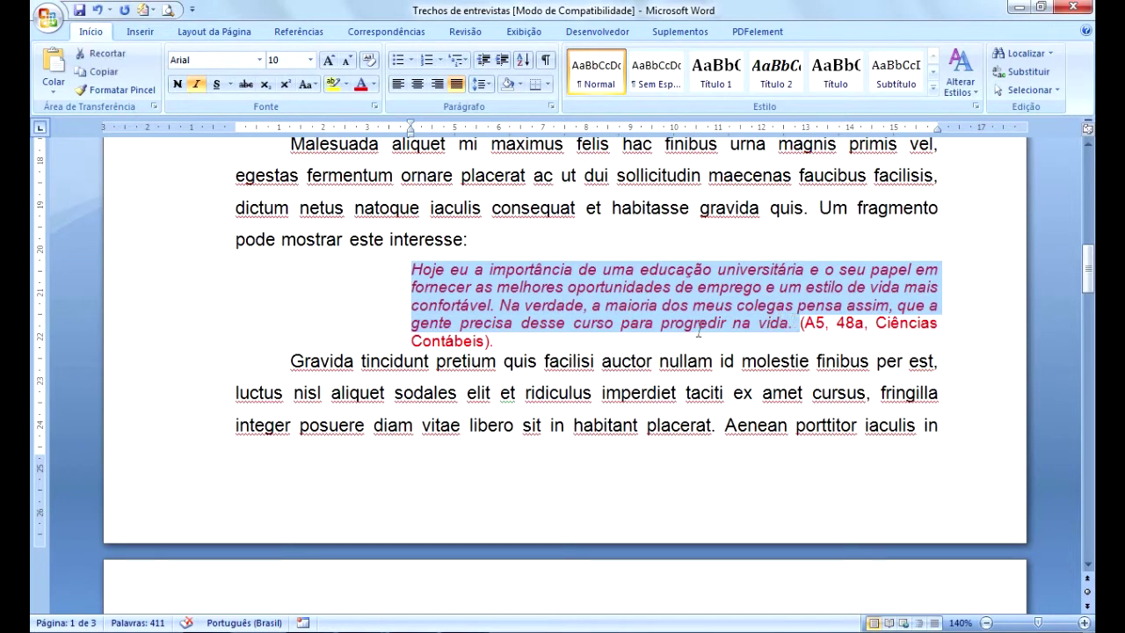
pyautogui.press('ctrl')
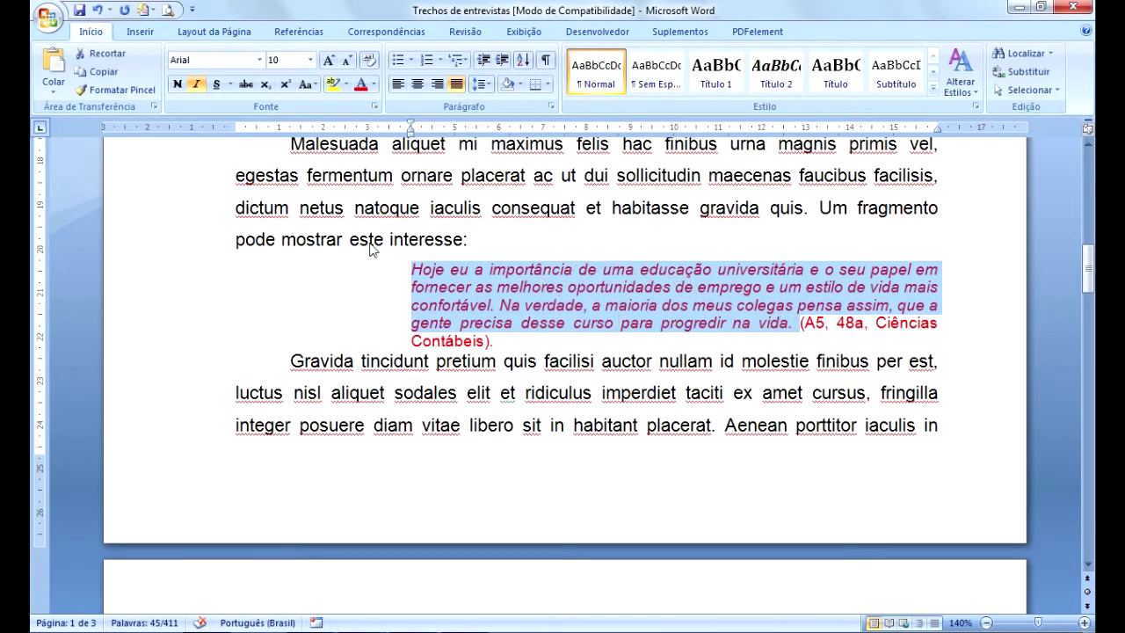
# Insert a blank line after the indented A5 quotation.
pyautogui.click(497, 341)
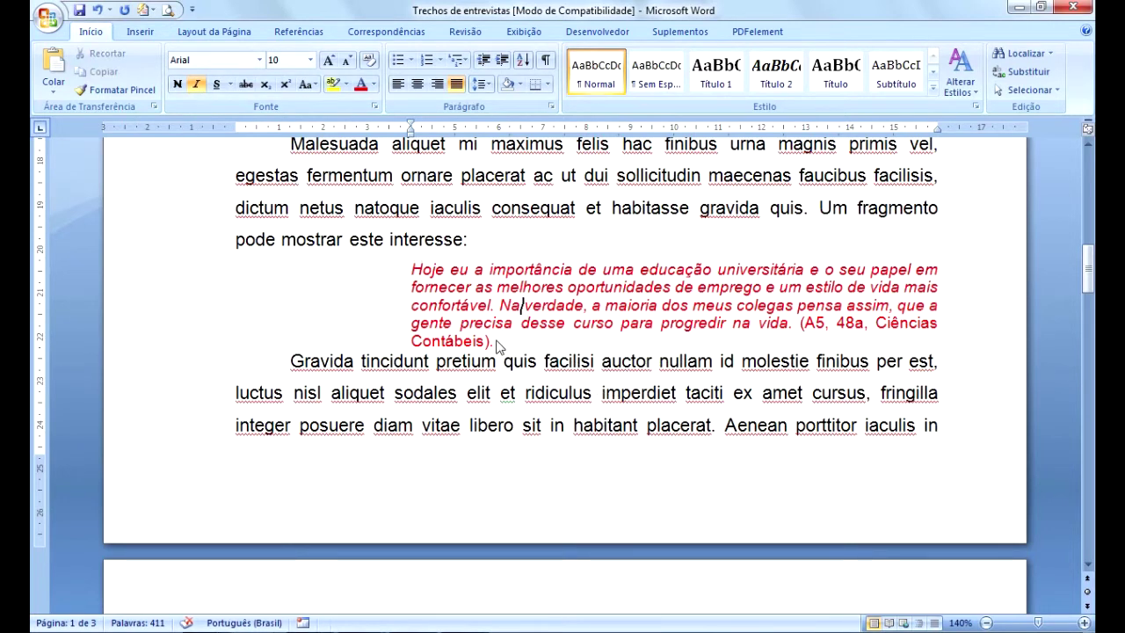
pyautogui.press('Return')
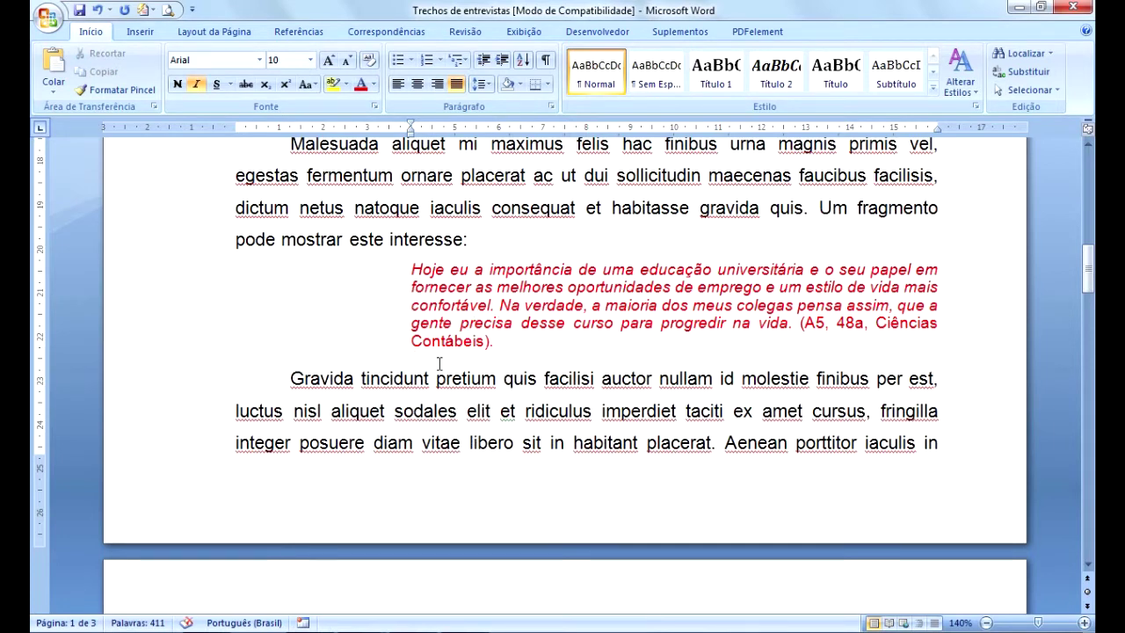
# Compare the A4 identification placed before its long quotation with the A5 identification placed after its long quotation.
pyautogui.moveTo(1086, 268)
pyautogui.mouseDown()
pyautogui.moveTo(1087, 277)
pyautogui.moveTo(1087, 265)
pyautogui.mouseUp()
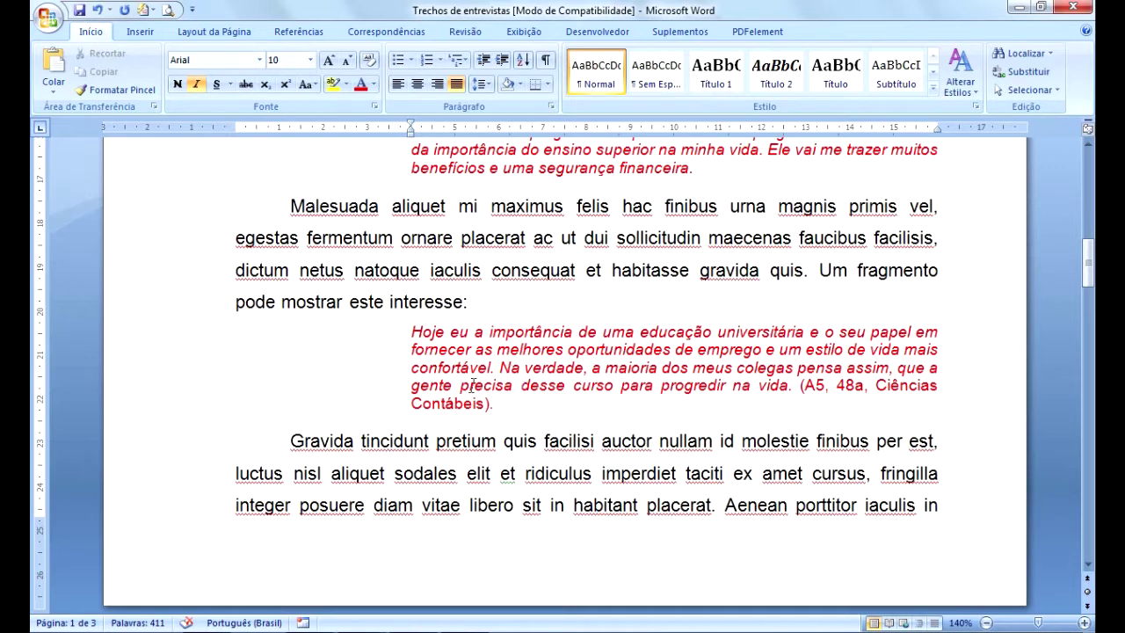
pyautogui.click(506, 412)
pyautogui.moveTo(1092, 276); pyautogui.dragTo(1092, 265)
pyautogui.click(654, 226)
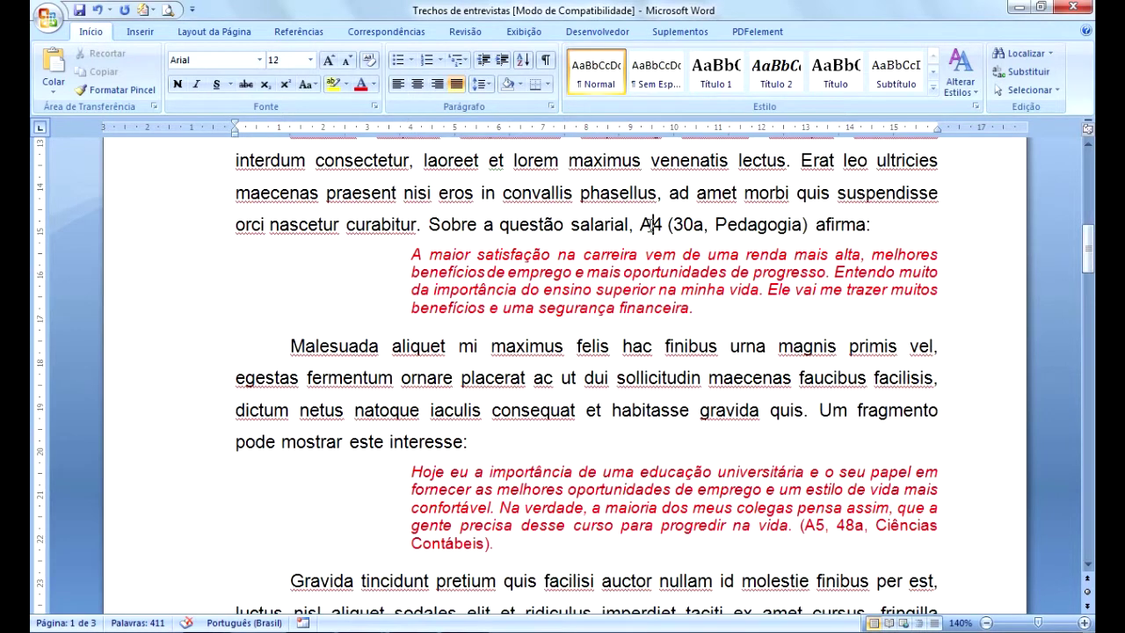
pyautogui.click(647, 224)
pyautogui.click(807, 526)
pyautogui.click(818, 529)
# Return to the start of the results section, then switch to Adobe Acrobat Reader and view the Alzheimer caregivers article's title page.
pyautogui.moveTo(1089, 252); pyautogui.dragTo(1089, 206)
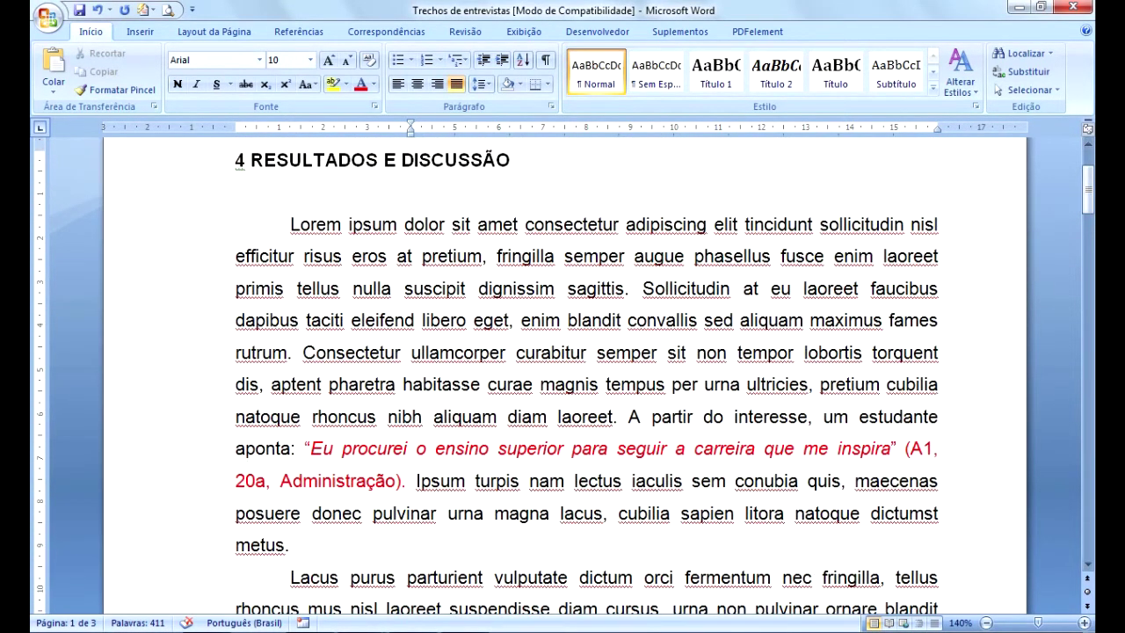
pyautogui.click(265, 575)
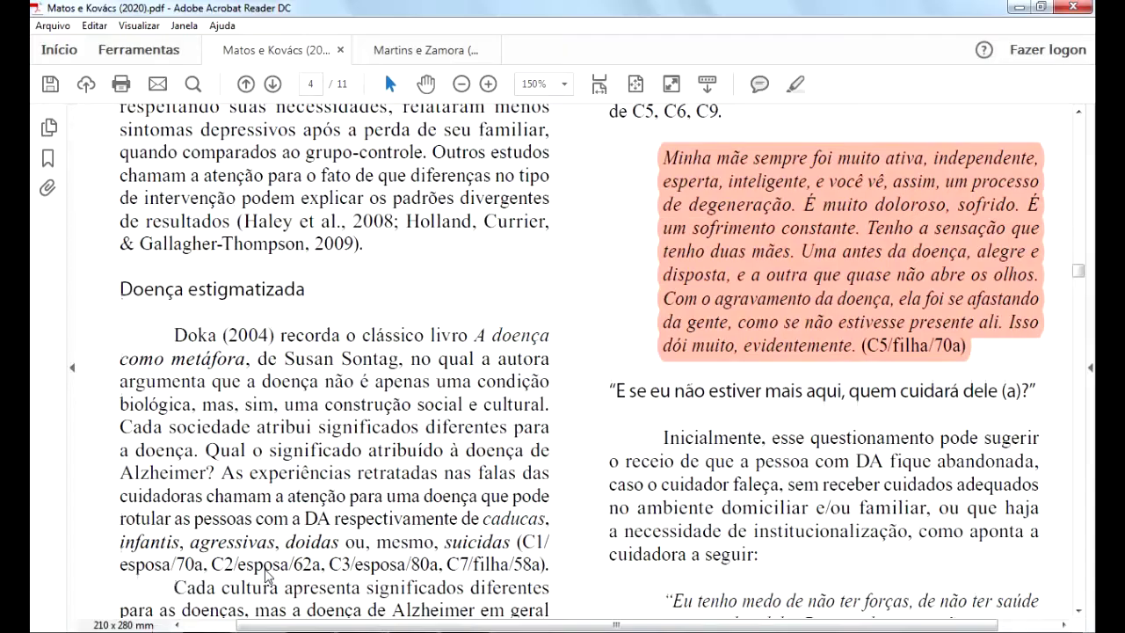
pyautogui.moveTo(1078, 271); pyautogui.dragTo(1087, 125)
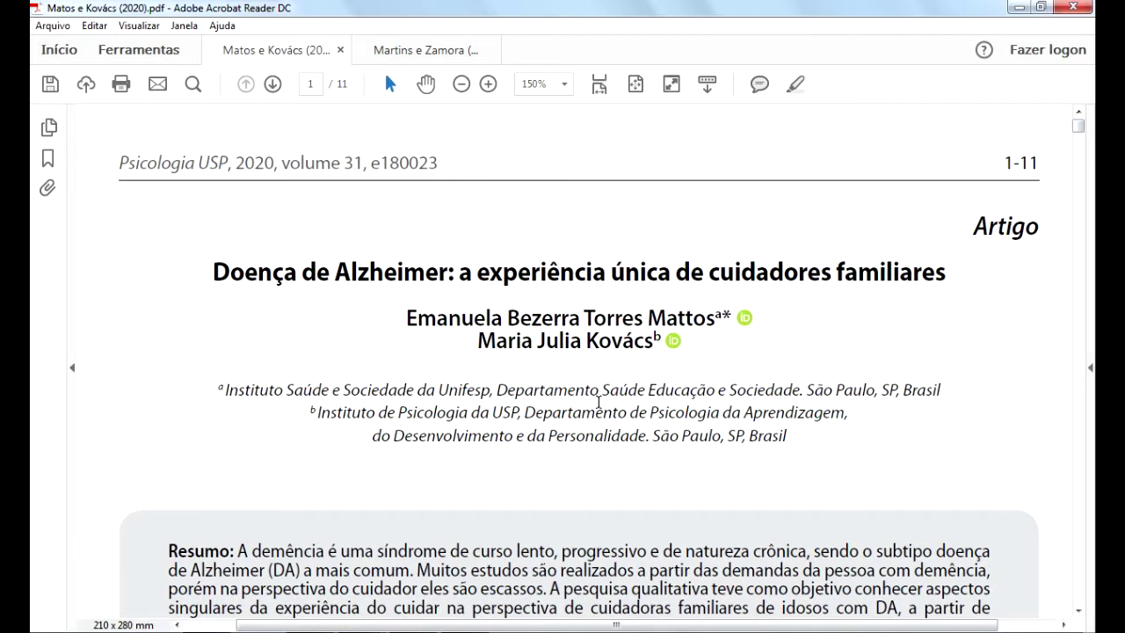
pyautogui.click(596, 411)
# Go to page 2 of the article and examine the highlighted passage on the interviewed caregivers' kinship and ages.
pyautogui.click(322, 84)
pyautogui.write('2')
pyautogui.press('Return')
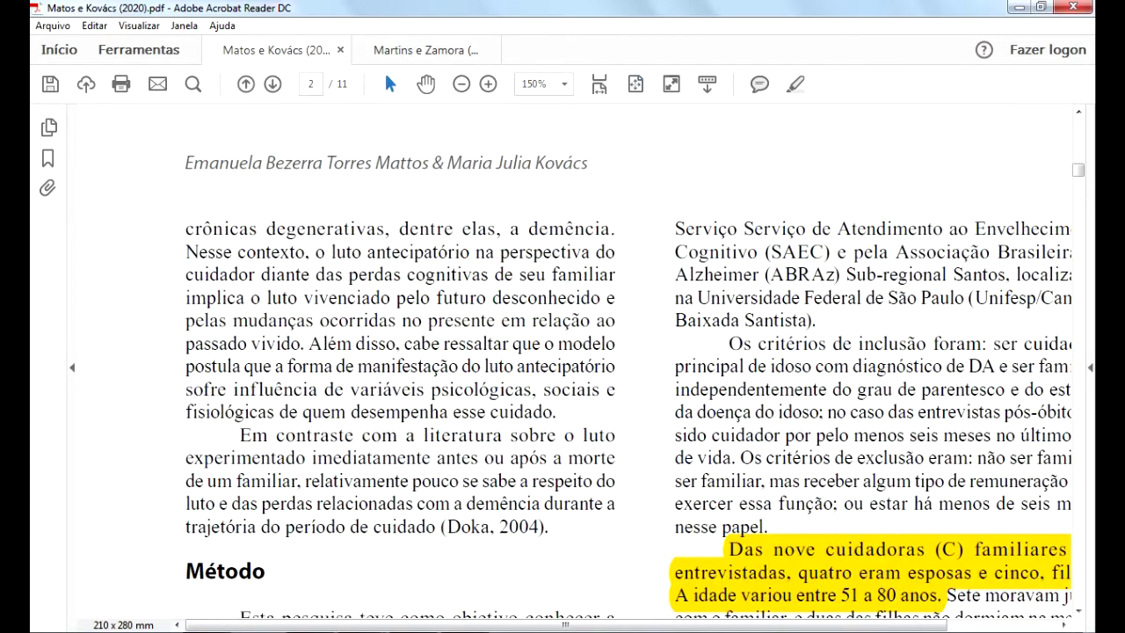
pyautogui.moveTo(849, 623); pyautogui.dragTo(896, 624)
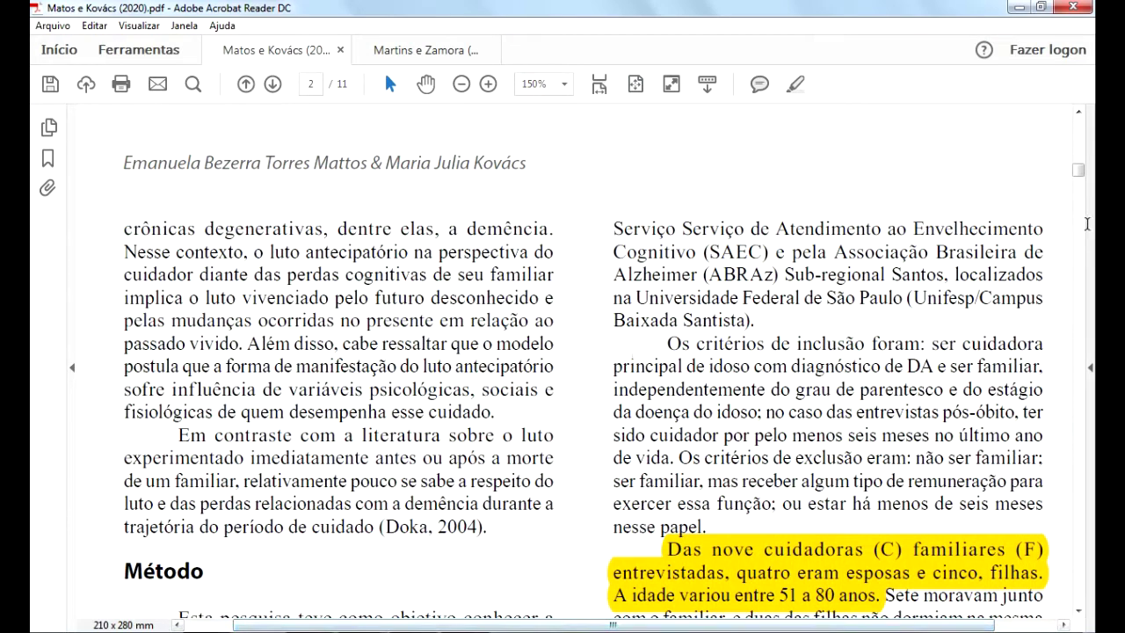
pyautogui.click(1079, 610)
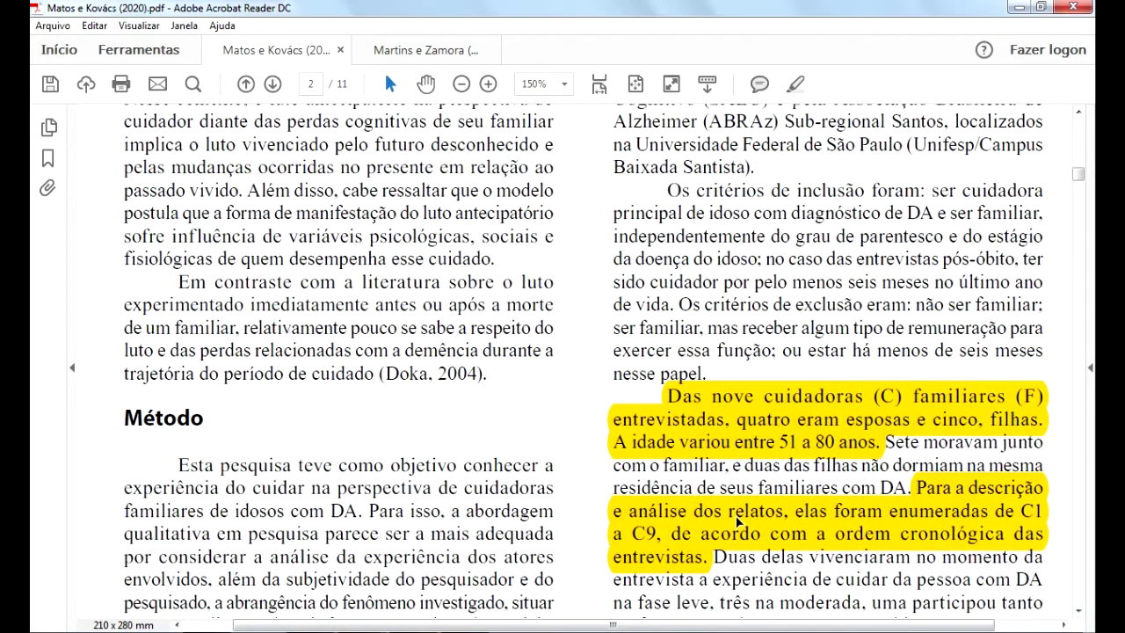
pyautogui.press('ctrl')
pyautogui.press('ctrl')
pyautogui.click(742, 442)
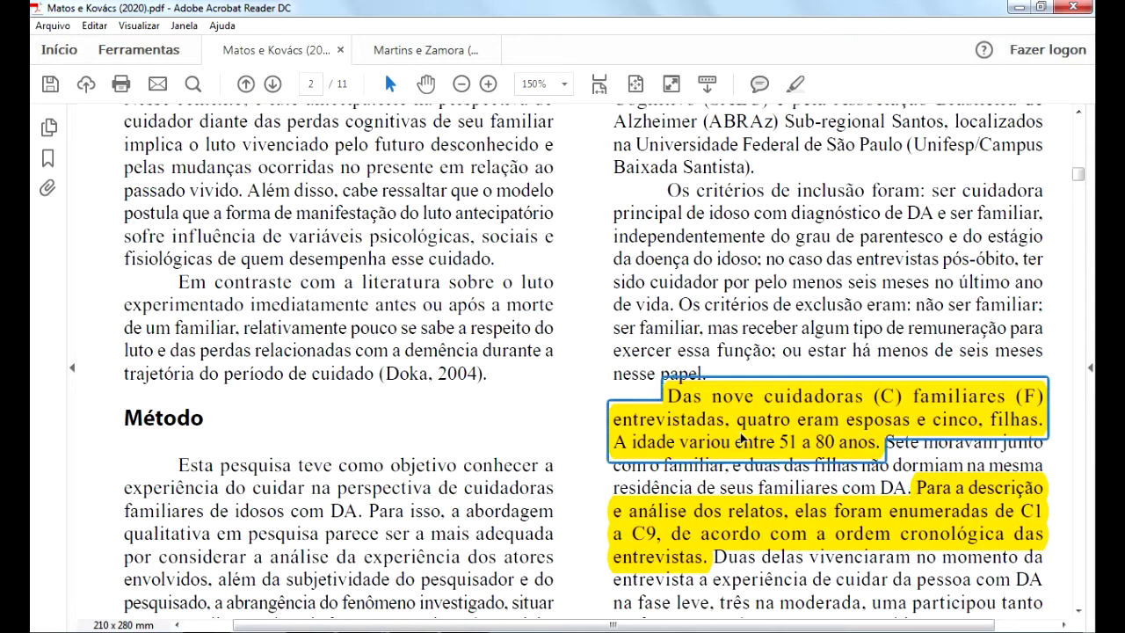
pyautogui.press('ctrl')
# Examine the highlighted passage explaining how the caregivers are numbered from C1 to C9.
pyautogui.click(769, 538)
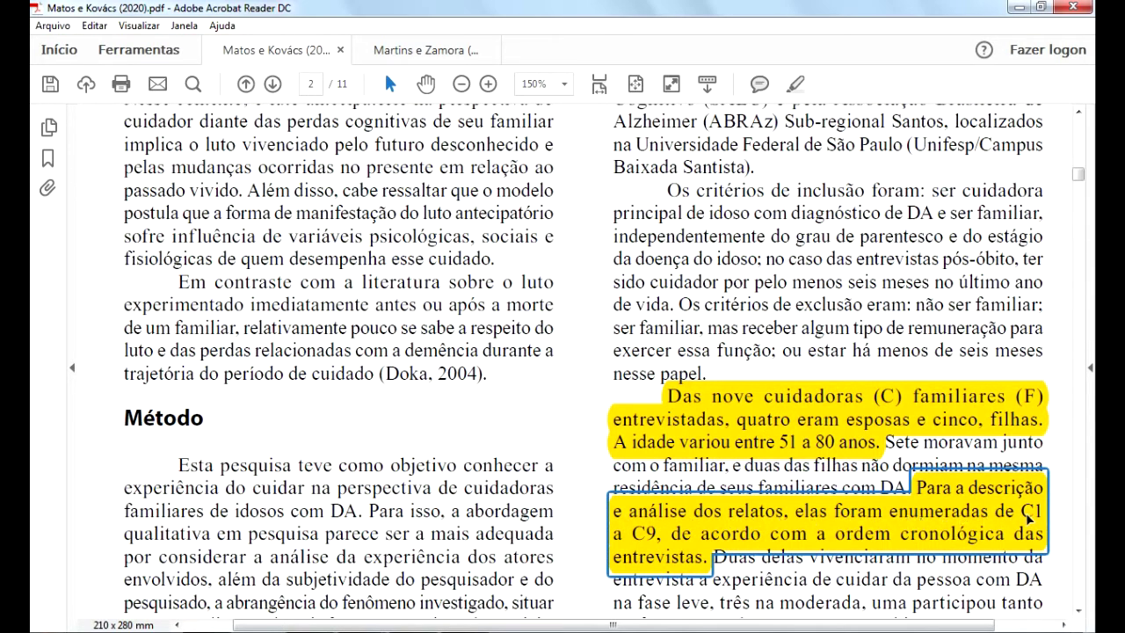
pyautogui.click(644, 545)
pyautogui.click(675, 557)
# Go to page 3 and examine how the highlighted paragraph identifies and quotes the short statements of C2 and C7.
pyautogui.click(314, 85)
pyautogui.write('3')
pyautogui.press('Return')
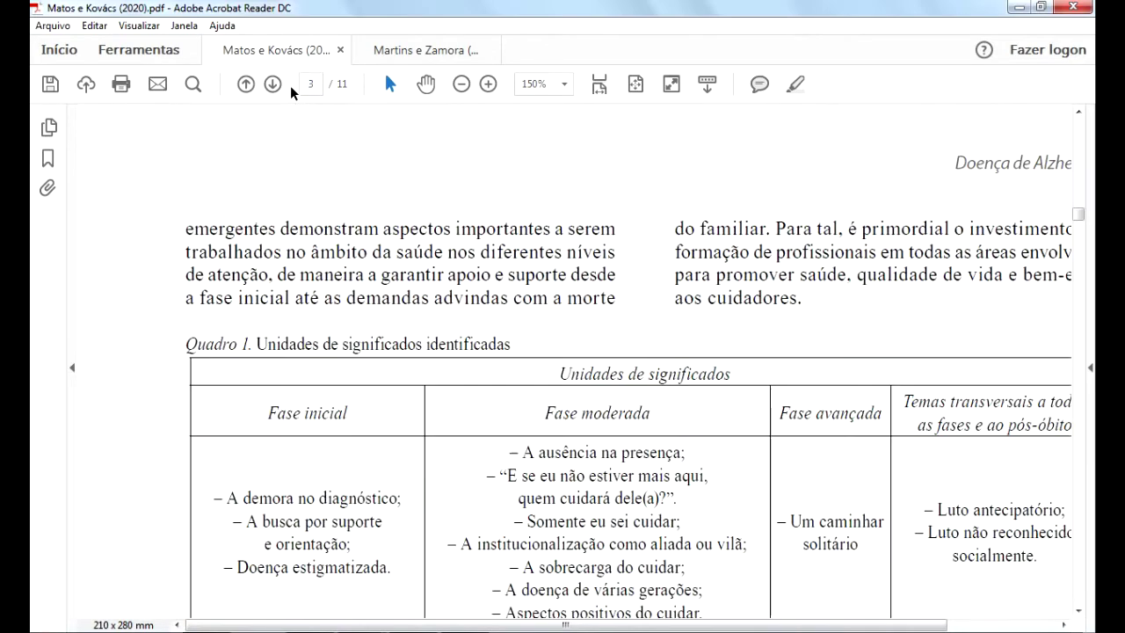
pyautogui.click(1078, 610)
pyautogui.scroll(-10, 1079, 610)
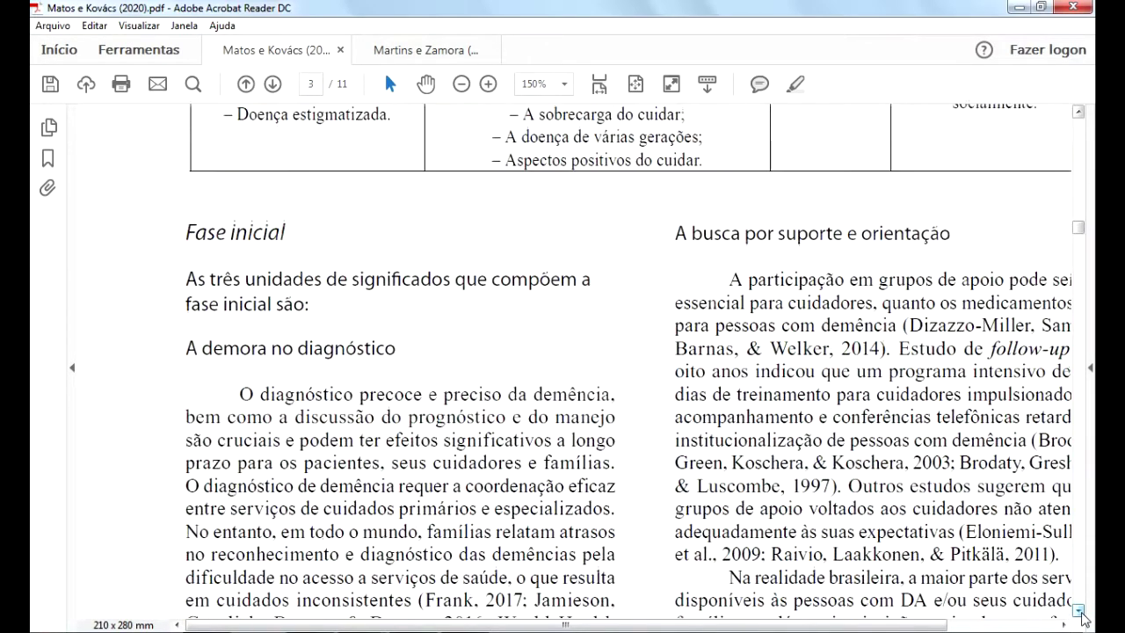
pyautogui.scroll(-3, 1079, 610)
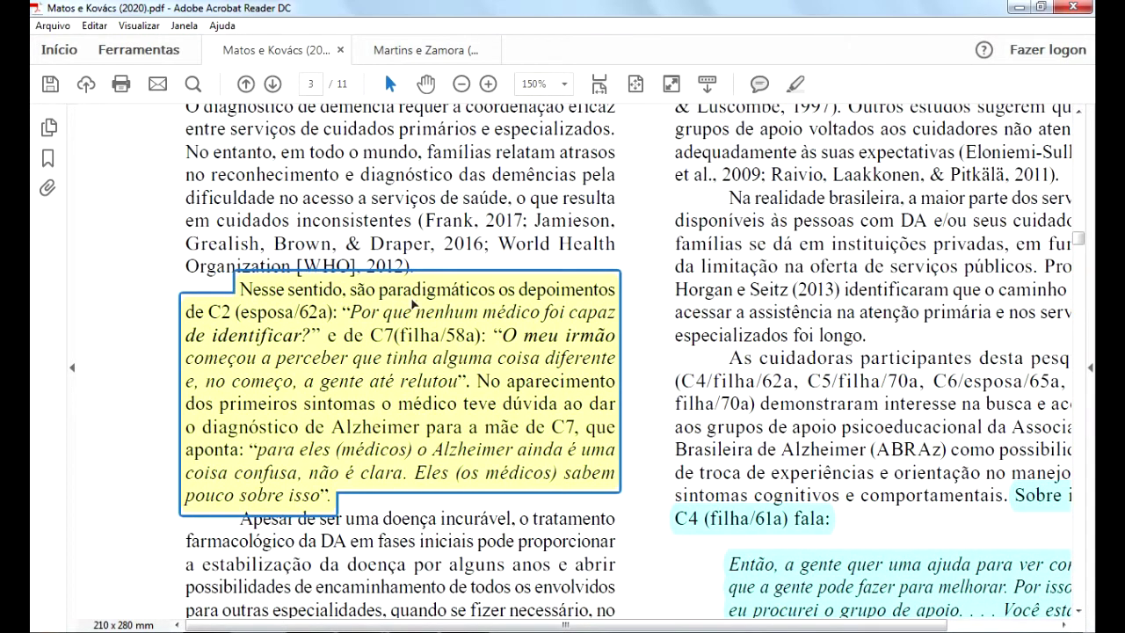
pyautogui.press('ctrl')
pyautogui.press('ctrl')
pyautogui.press('ctrl')
pyautogui.press('ctrl')
pyautogui.press('ctrl')
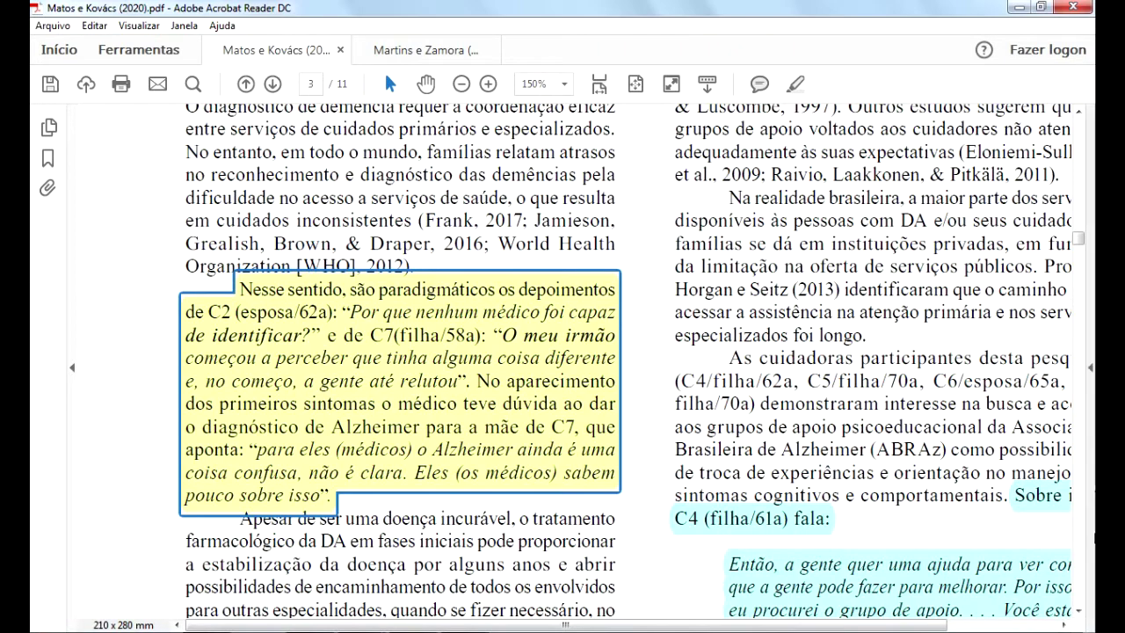
# Examine the highlighted long statement by C4 on page 3, including its introductory phrase and indented italic block.
pyautogui.moveTo(763, 626); pyautogui.dragTo(873, 627)
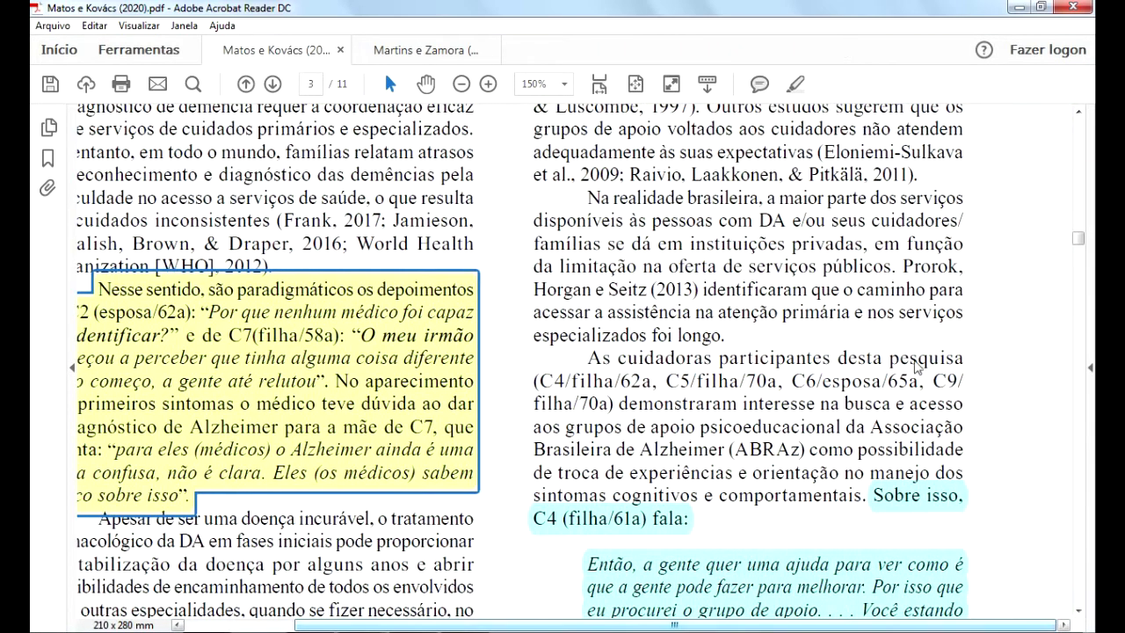
pyautogui.click(1079, 613)
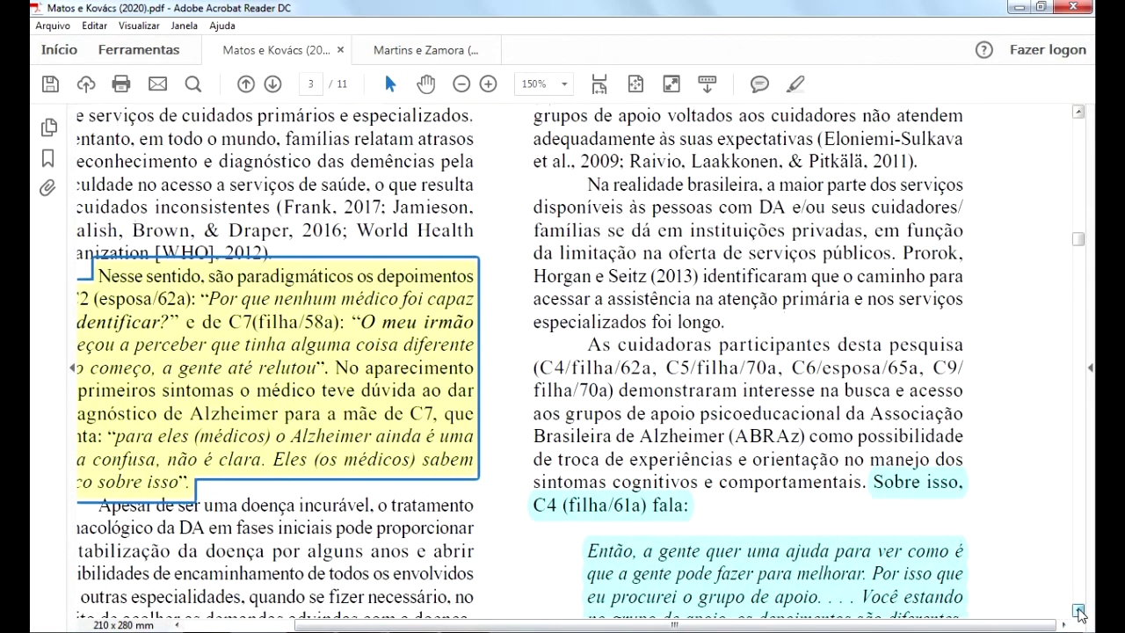
pyautogui.scroll(-3, 758, 516)
pyautogui.click(670, 463)
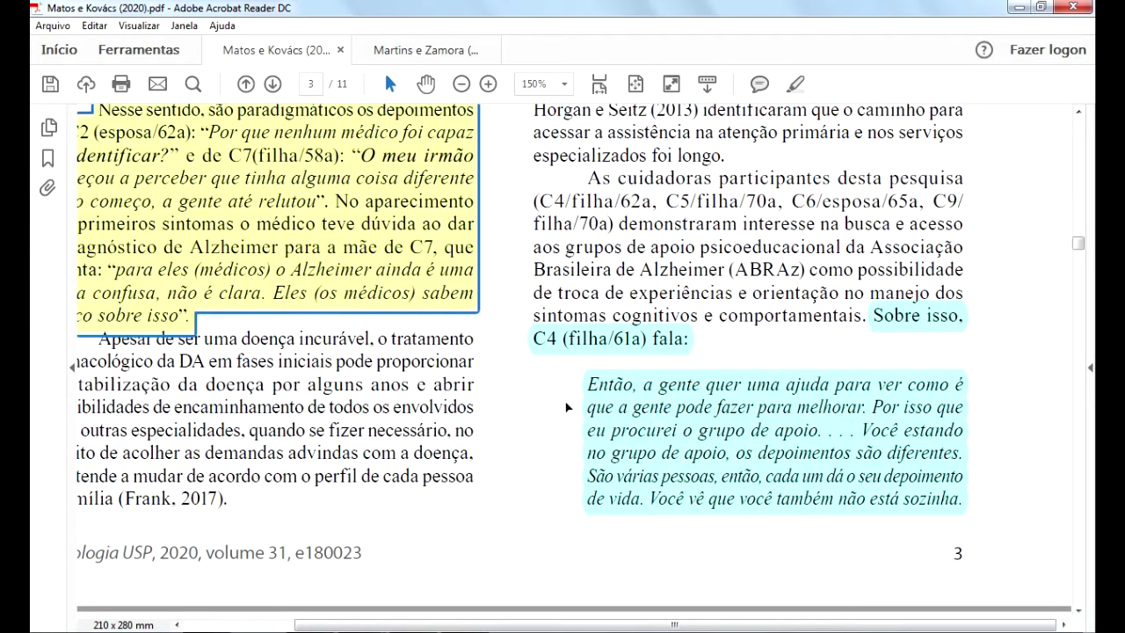
pyautogui.click(537, 348)
pyautogui.click(594, 503)
pyautogui.click(594, 498)
pyautogui.click(724, 448)
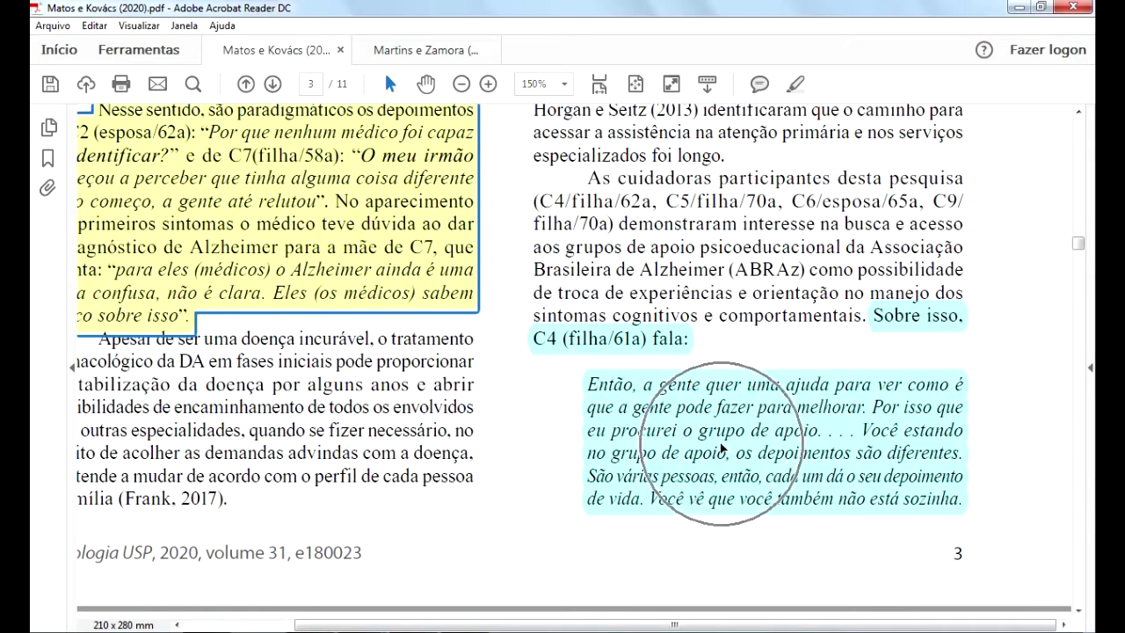
# Go to page 4 and examine the highlighted indented excerpt under "A ausência na presença", with the participant identified at its end.
pyautogui.click(299, 83)
pyautogui.write('4')
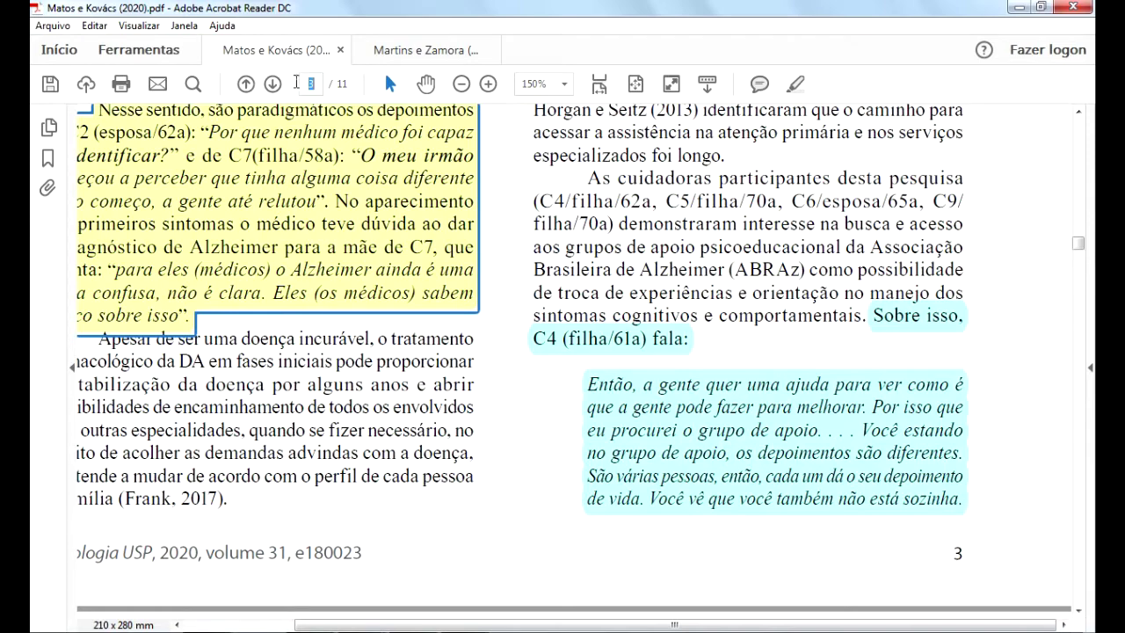
pyautogui.press('Return')
pyautogui.moveTo(644, 624); pyautogui.dragTo(741, 624)
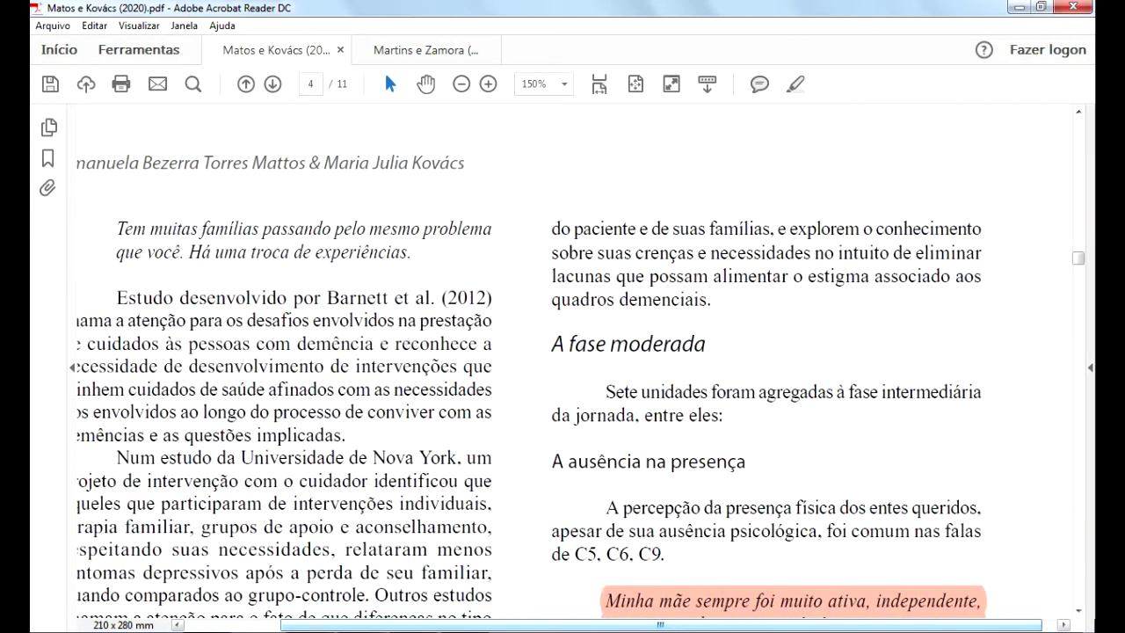
pyautogui.click(1078, 610)
pyautogui.click(1078, 610)
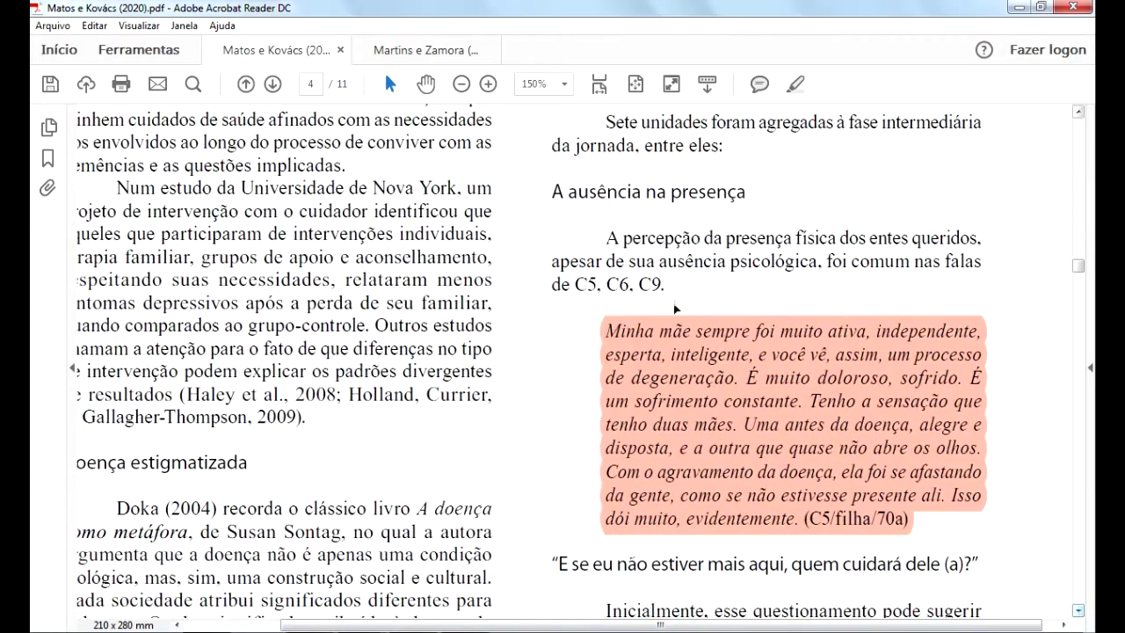
pyautogui.press('ctrl')
pyautogui.press('ctrl')
# Switch to the article "Branquitude e Educação: Um Estudo com Professoras de Escolas Públicas" and view its title and abstract.
pyautogui.click(434, 48)
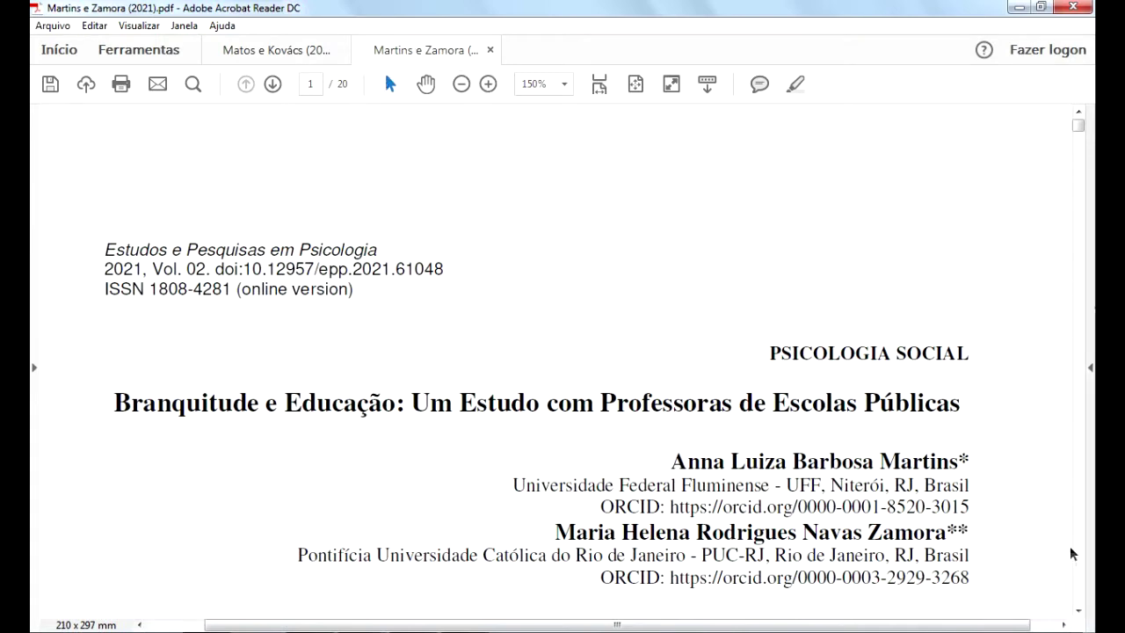
pyautogui.click(1078, 609)
pyautogui.click(1079, 612)
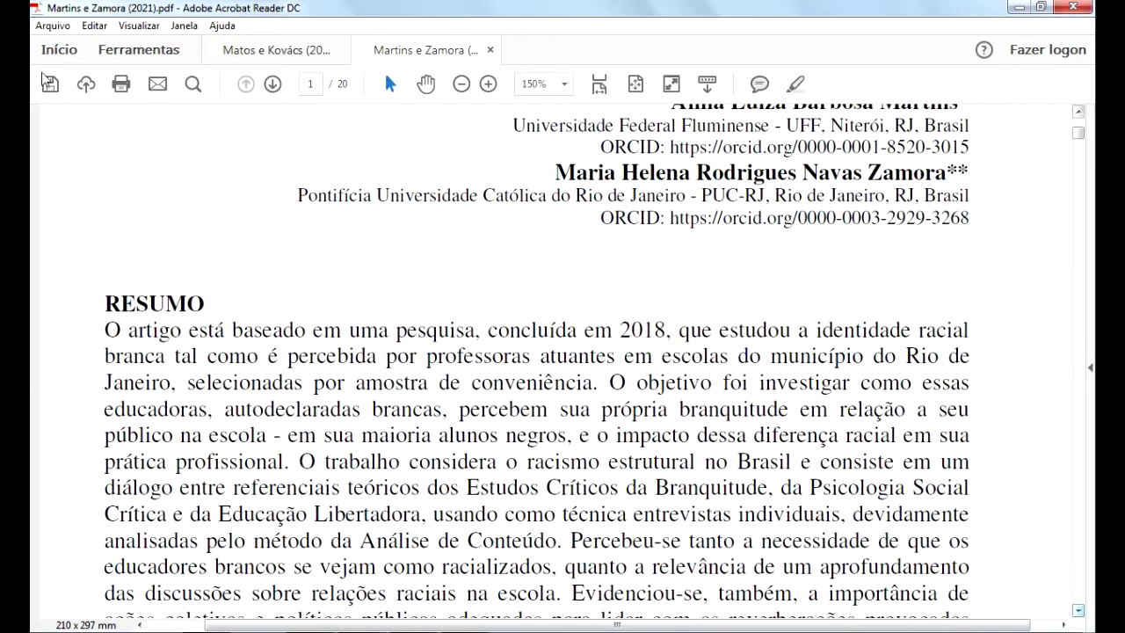
# Go to page 6 and examine the highlighted short quotation within the first paragraph of the "Autorreflexão" section.
pyautogui.write('6')
pyautogui.press('Return')
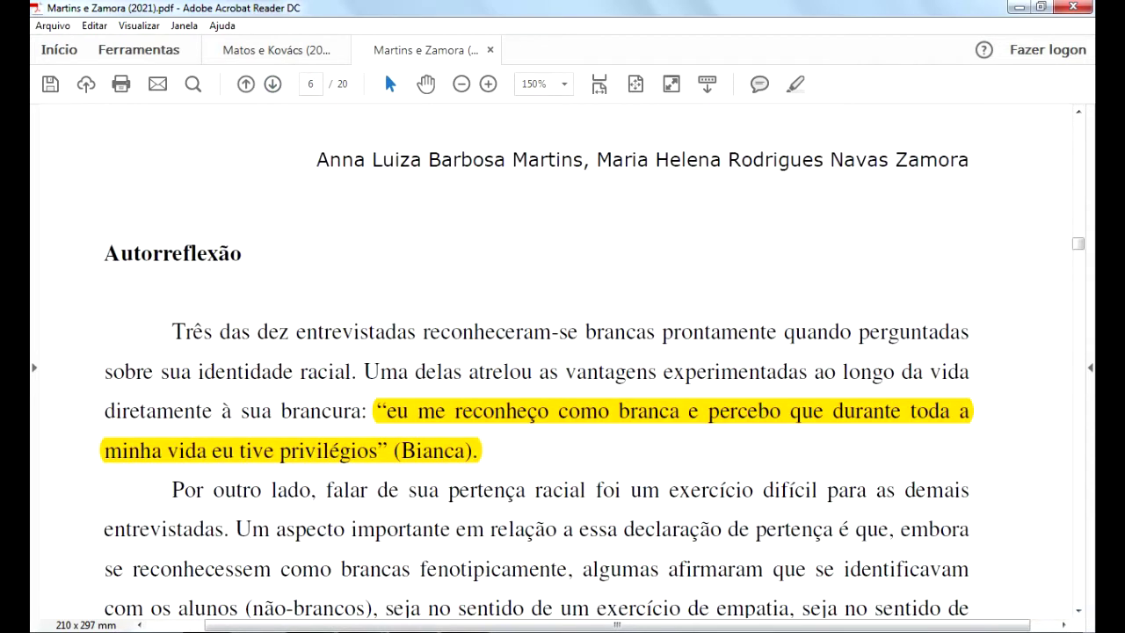
pyautogui.press('ctrl')
pyautogui.press('ctrl')
pyautogui.press('ctrl')
# Go to page 7, examine the highlighted indented long excerpt following the "choques de realidade" paragraph, and return to the article's first page.
pyautogui.click(319, 83)
pyautogui.write('7')
pyautogui.press('Return')
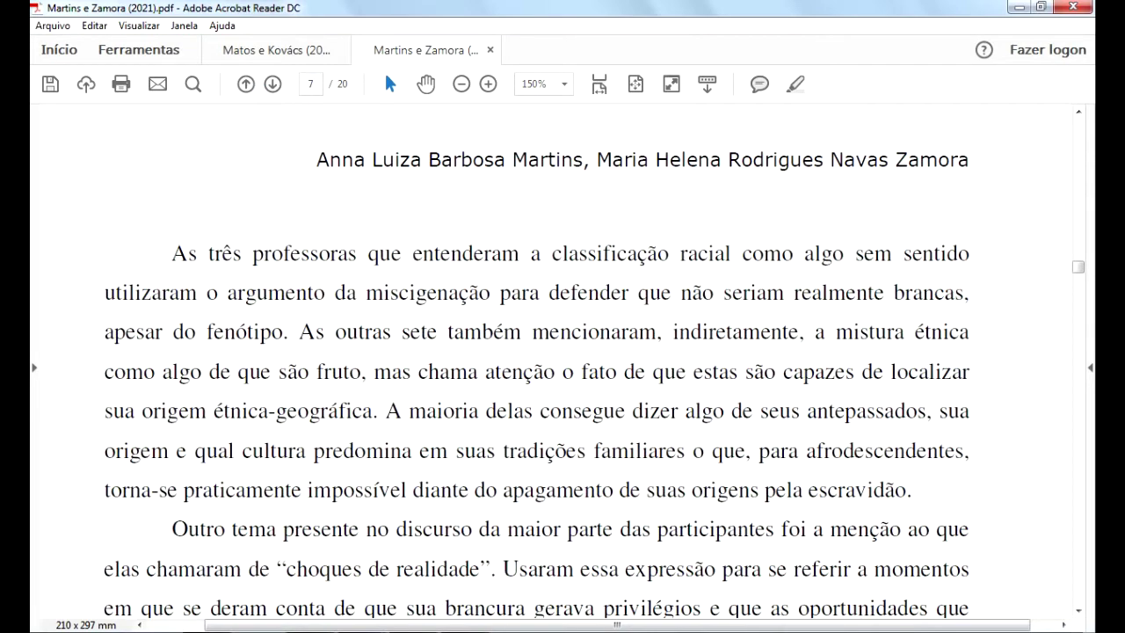
pyautogui.click(1077, 611)
pyautogui.click(1078, 611)
pyautogui.click(1078, 612)
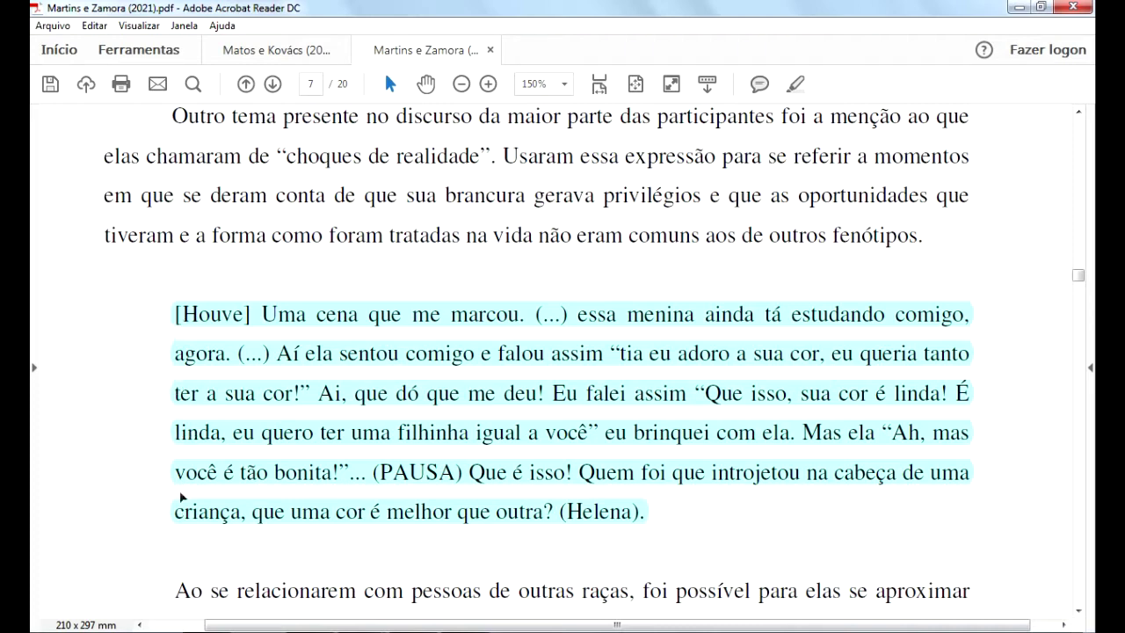
pyautogui.click(620, 521)
pyautogui.moveTo(1078, 277); pyautogui.dragTo(1080, 123)
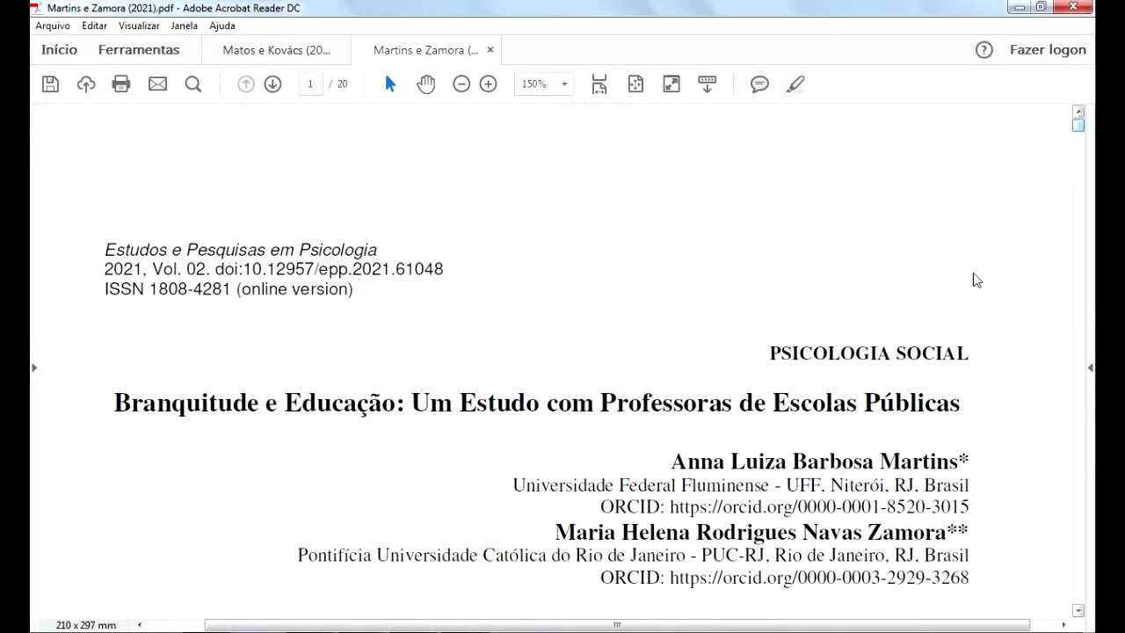